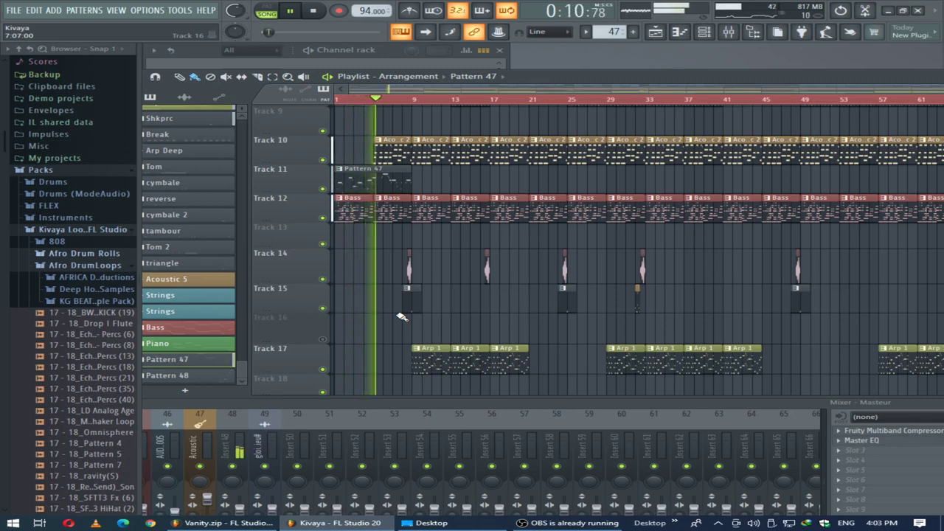
Look over the arrangement tracks while the song plays, close the Playlist and stop playback
scroll(401, 316, down, 7)
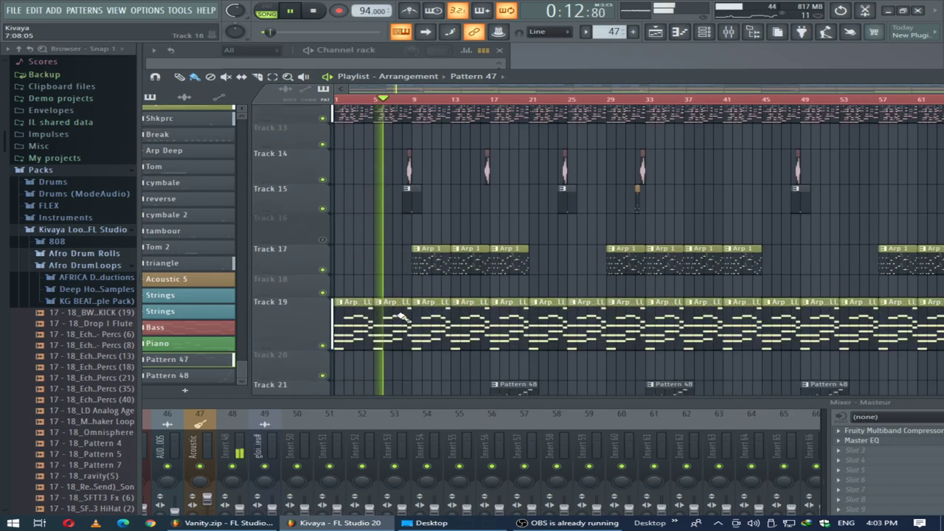
scroll(401, 317, up, 10)
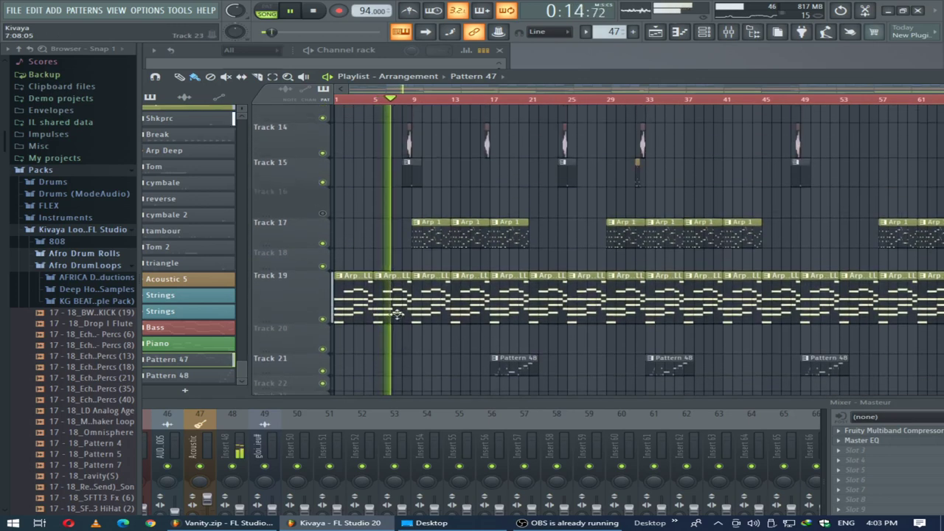
scroll(401, 316, up, 5)
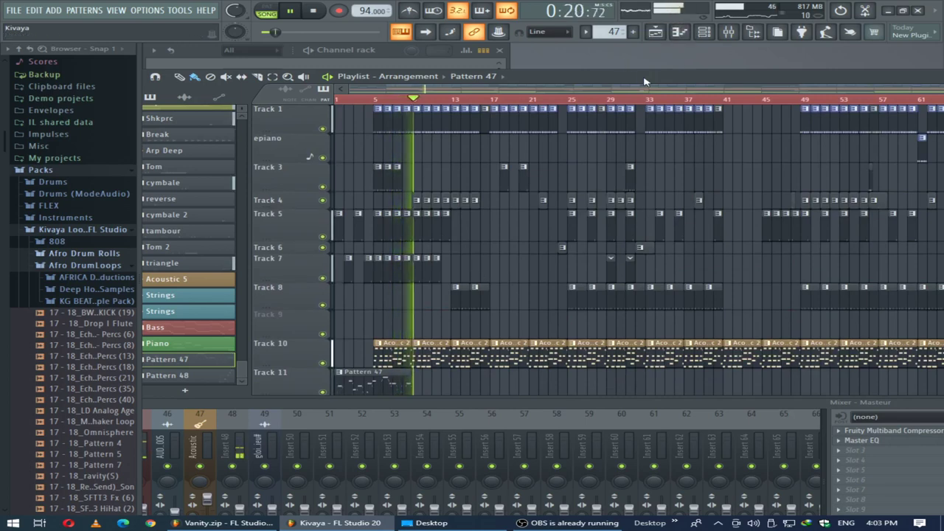
drag(644, 81, 512, 139)
drag(719, 140, 557, 191)
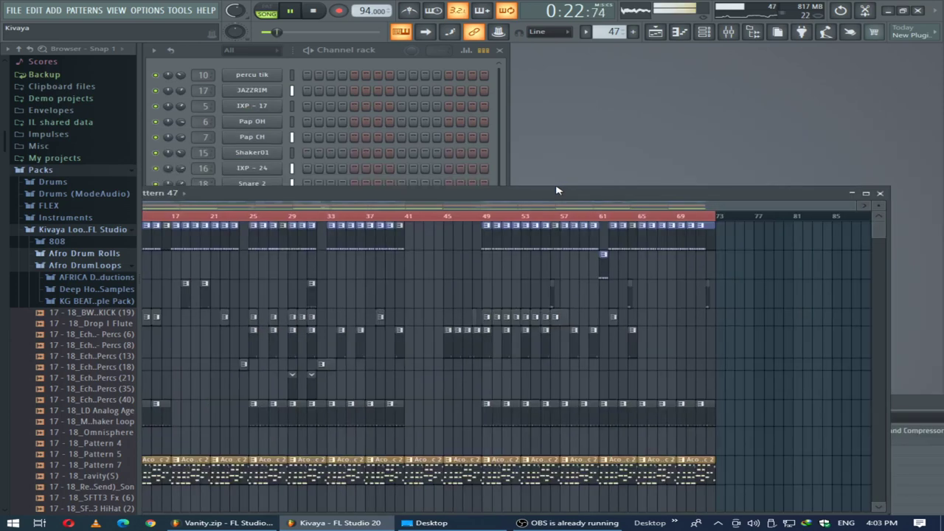
drag(708, 193, 566, 173)
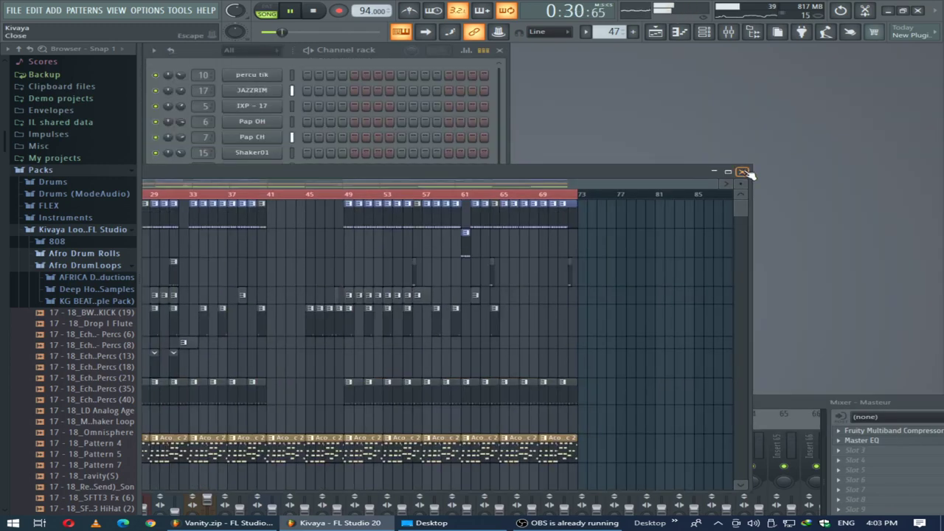
click(743, 172)
key(space)
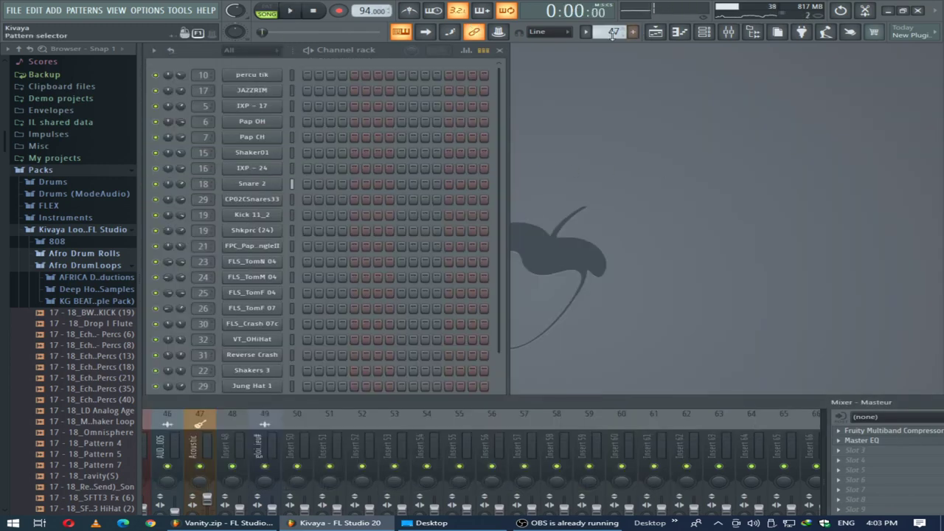
Play pattern 1 in pattern mode and inspect the FPC instrument of the roll channel
drag(612, 33, 612, 68)
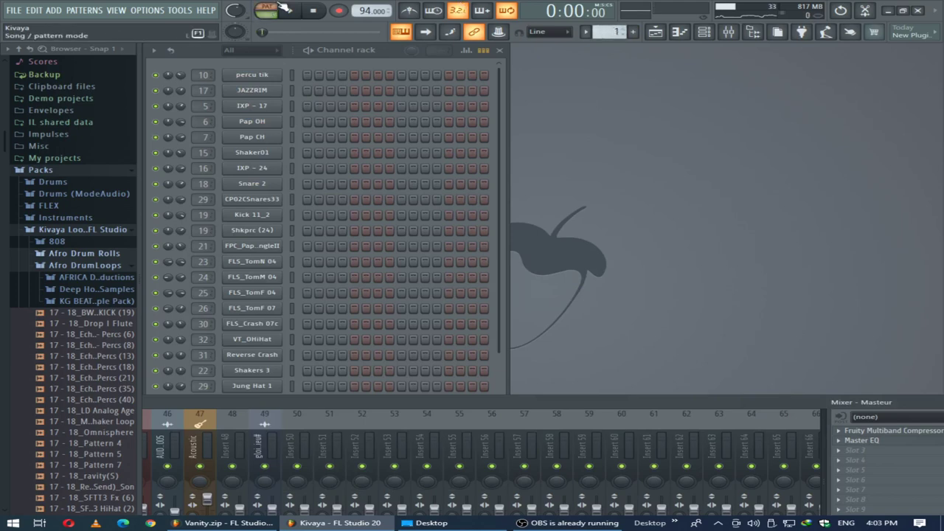
key(space)
scroll(442, 251, down, 4)
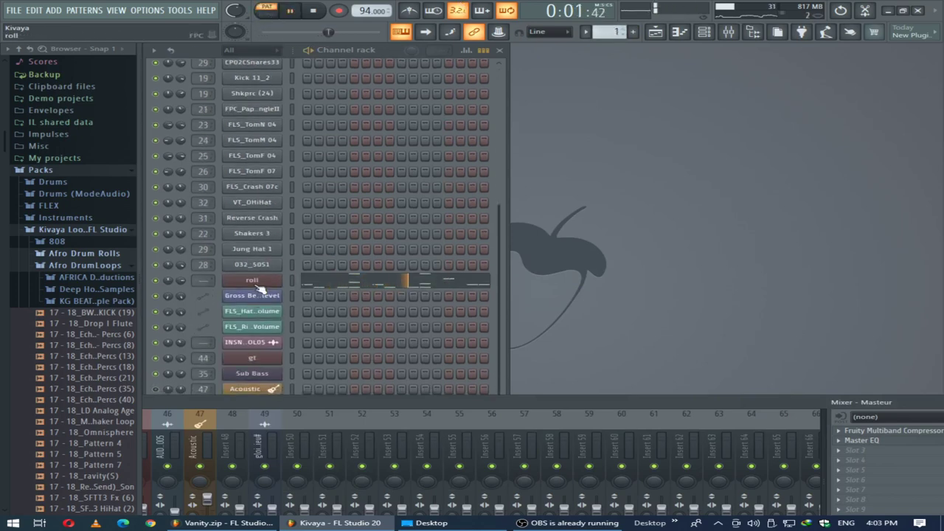
click(254, 281)
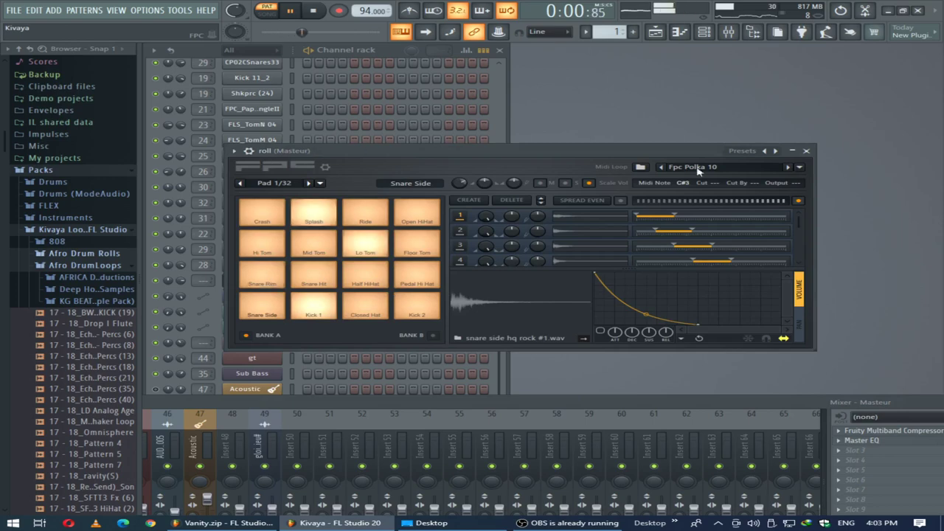
click(807, 151)
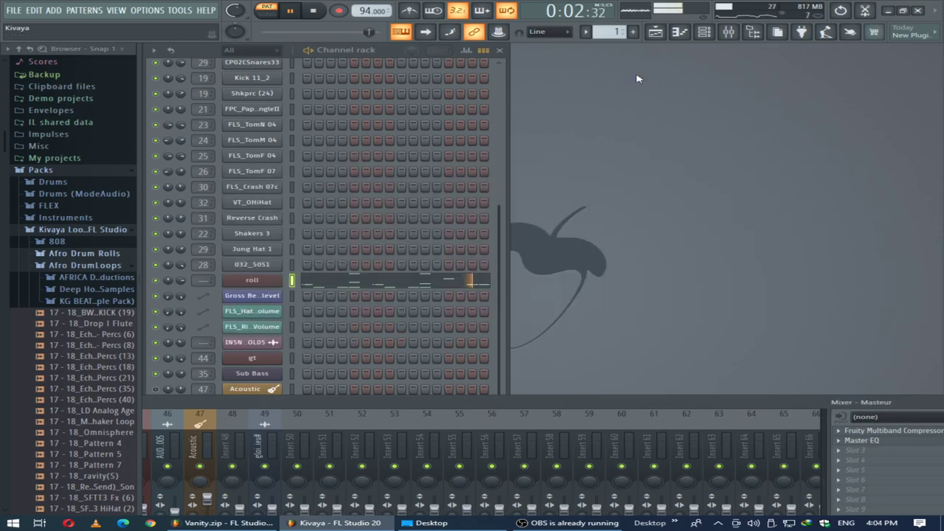
Switch to pattern 2 and check the roll channel's FPC instrument while it plays
scroll(607, 34, up, 1)
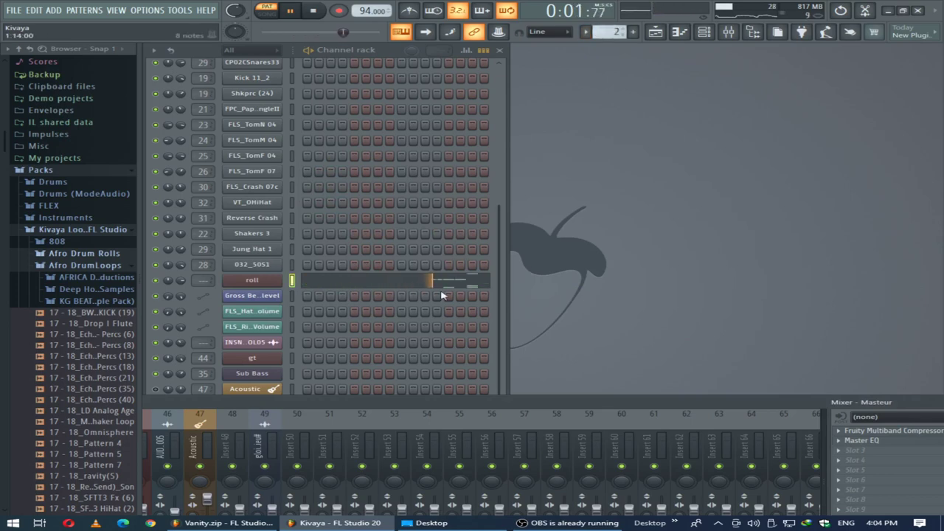
click(247, 284)
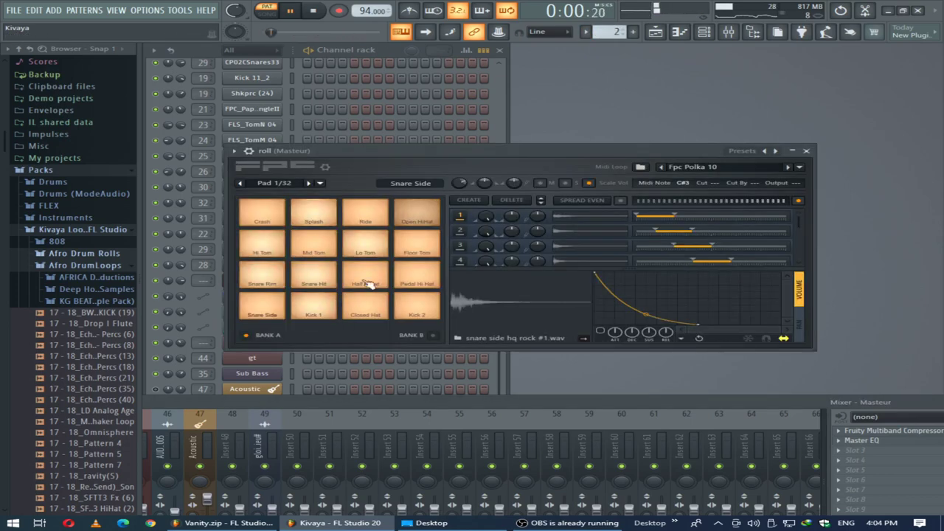
click(807, 151)
Switch to pattern 3 and inspect the Xpand!2 instrument on the gt channel
scroll(622, 30, up, 1)
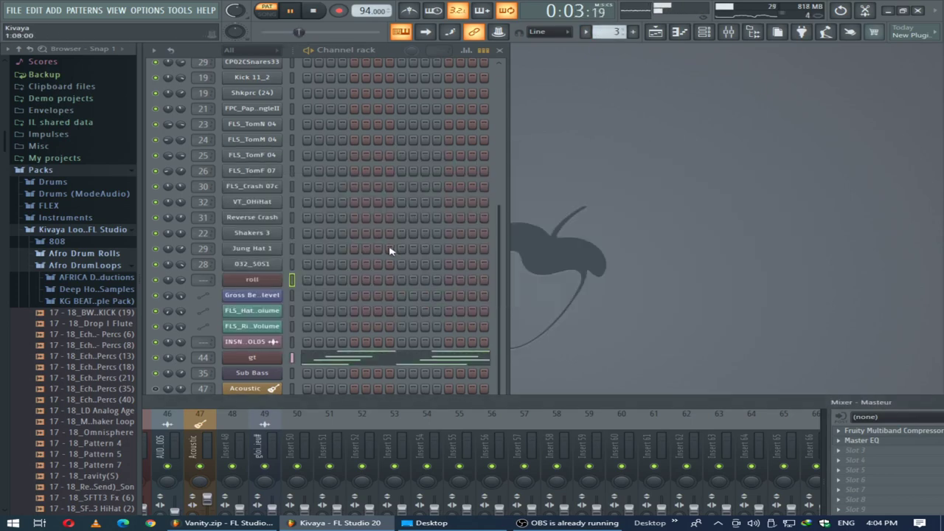
click(252, 360)
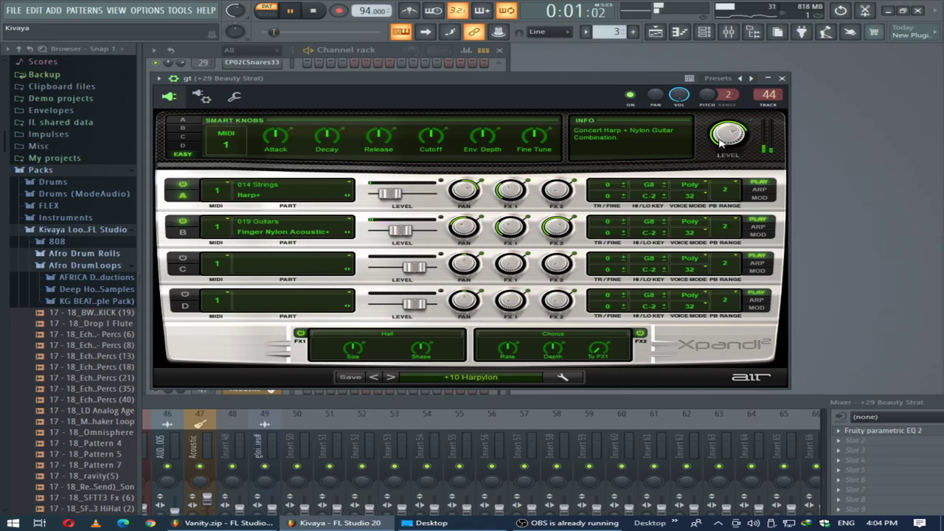
click(782, 77)
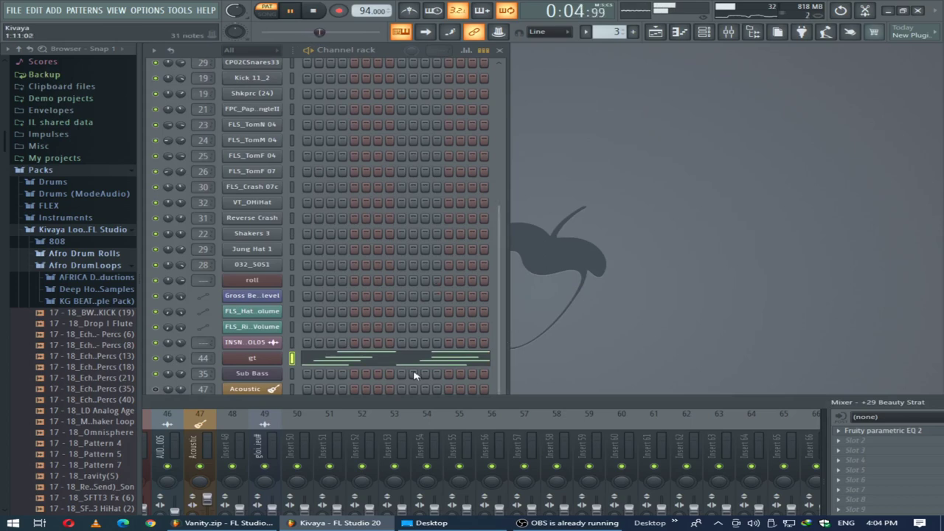
Examine the gt channel's notes for pattern 3 in the piano roll, closing it when done
click(465, 359)
scroll(572, 363, down, 2)
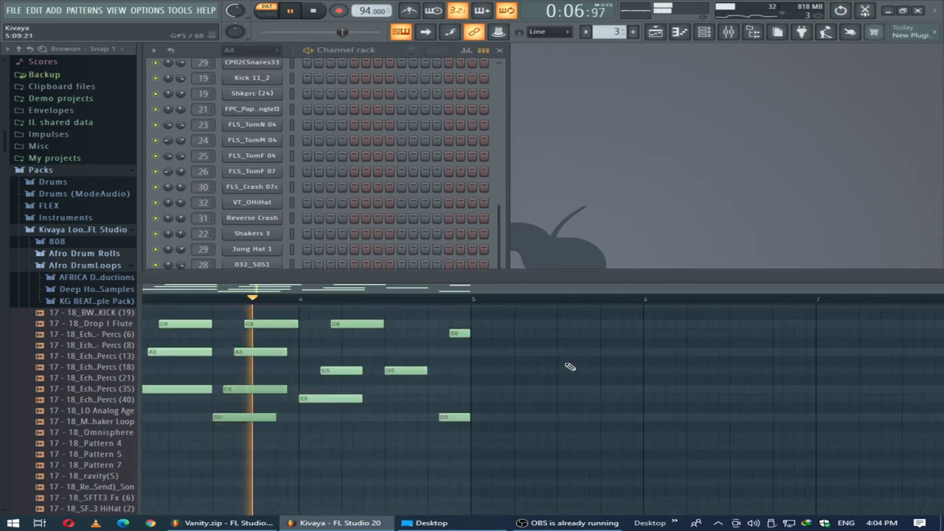
drag(522, 282, 922, 102)
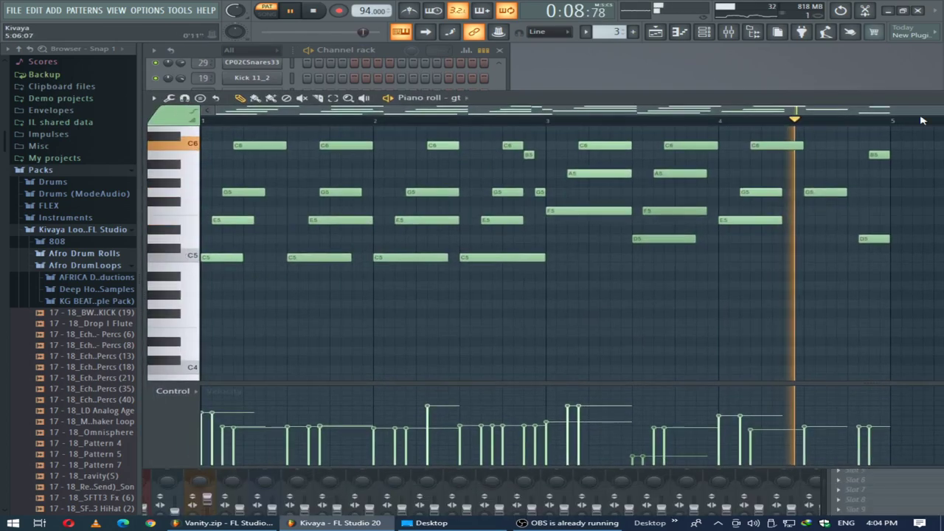
scroll(341, 285, up, 3)
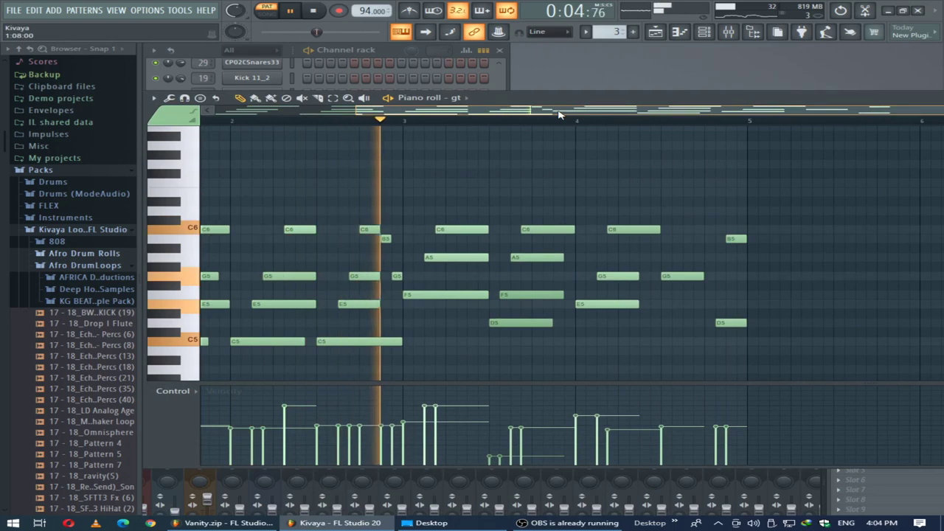
drag(726, 99, 588, 253)
drag(688, 314, 140, 412)
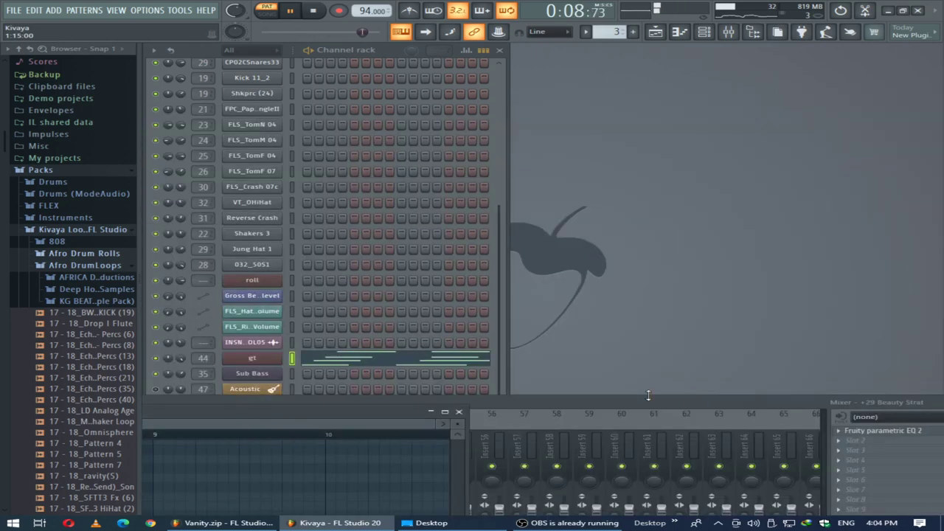
click(459, 412)
Select pattern 6 and enlarge the Channel rack downward to reveal more channels
scroll(603, 32, up, 1)
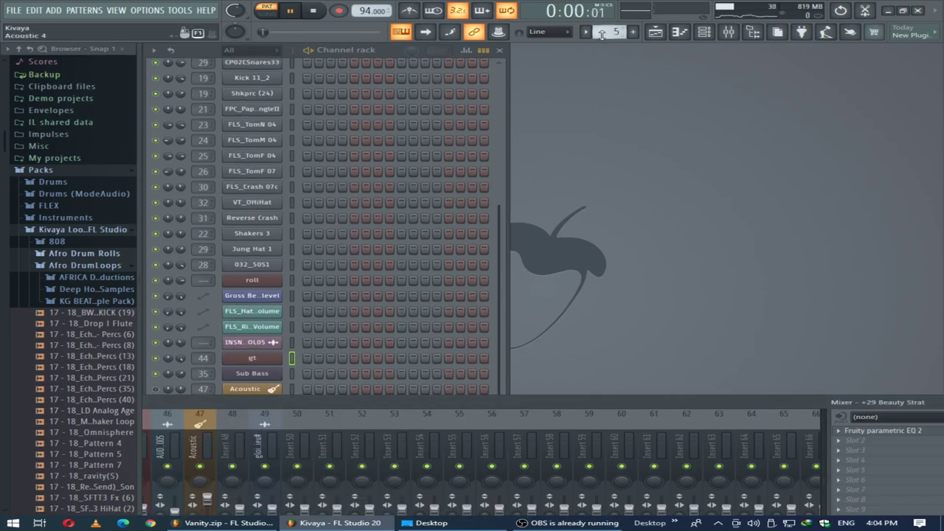
scroll(452, 193, up, 3)
scroll(607, 31, up, 1)
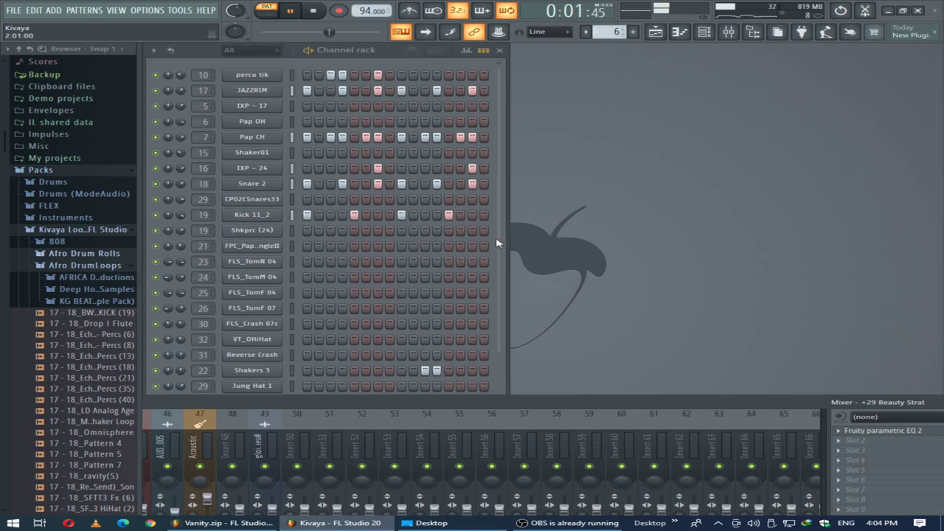
drag(498, 241, 502, 166)
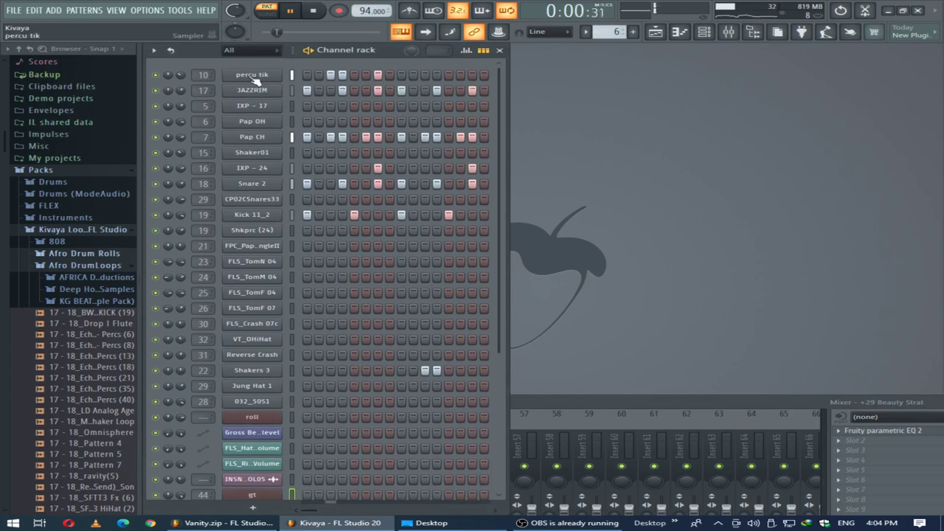
Inspect the sampler settings of the percu tik and JAZZRIM channels, closing each window
click(252, 75)
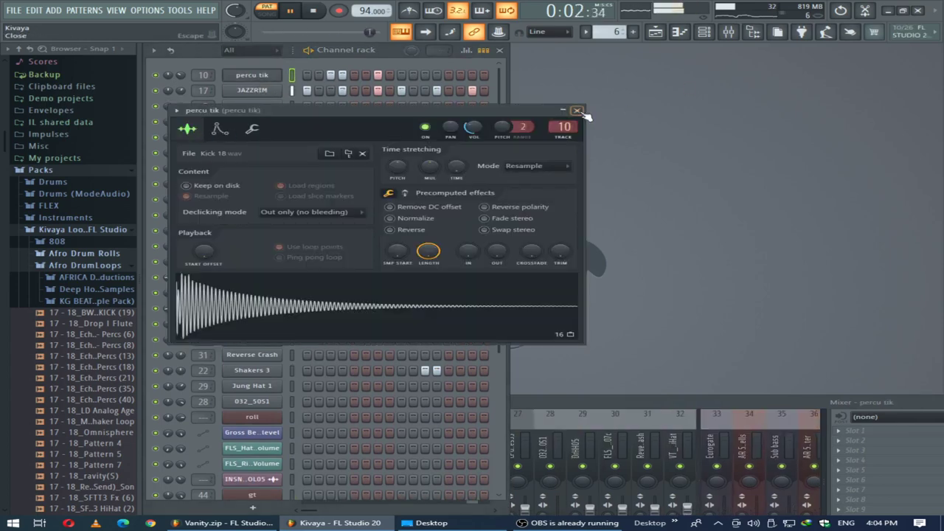
click(579, 110)
click(252, 90)
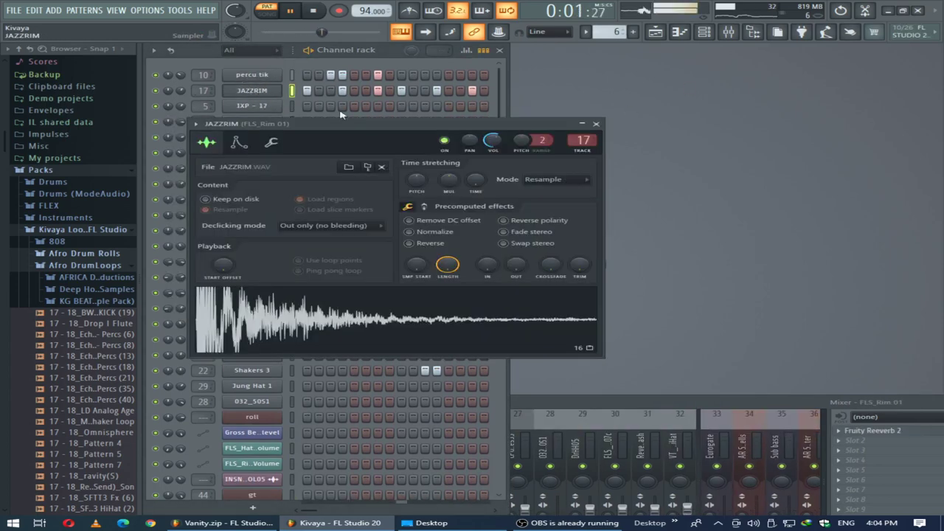
click(597, 125)
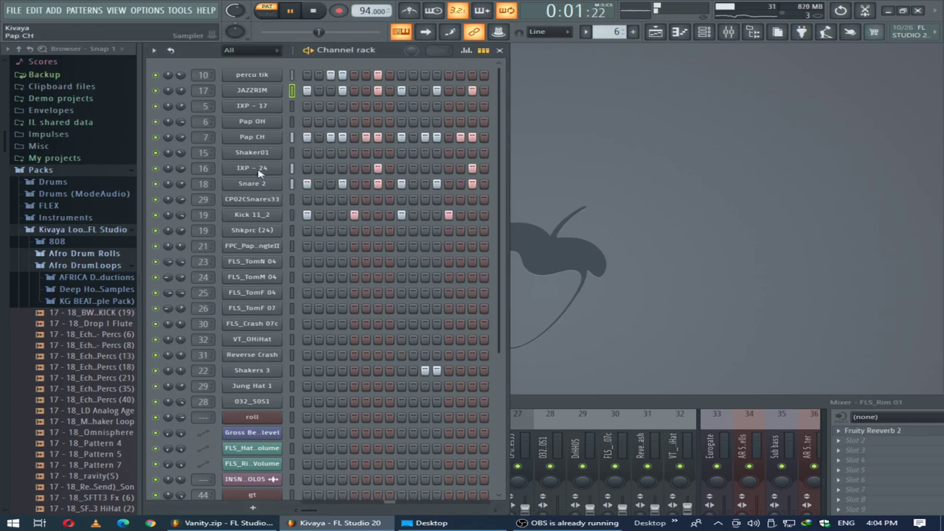
Inspect the sampler settings of the Shakers 3 and Snare 2 channels, closing each window
click(251, 373)
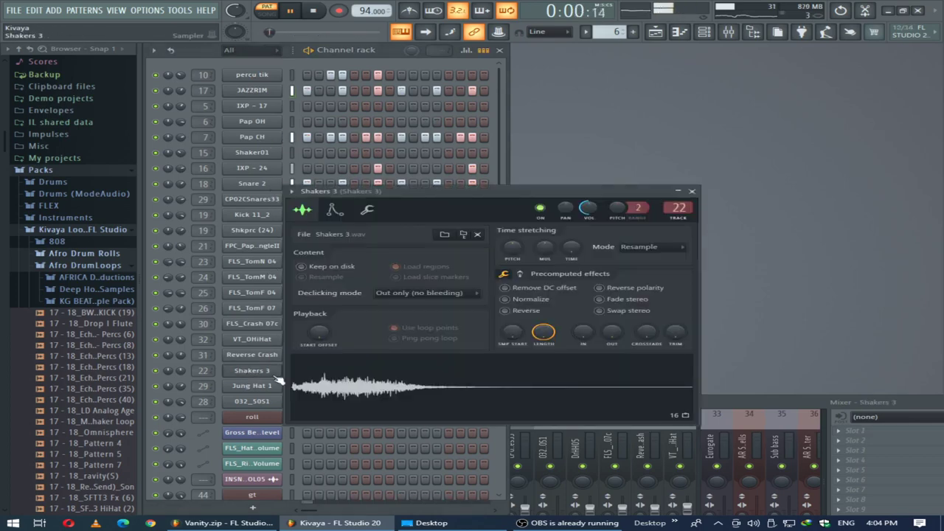
click(693, 189)
click(250, 186)
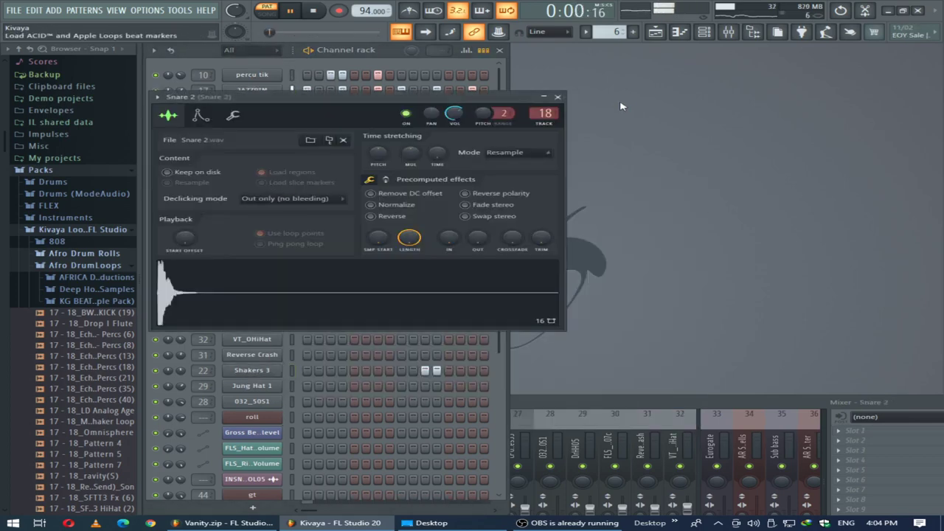
click(563, 97)
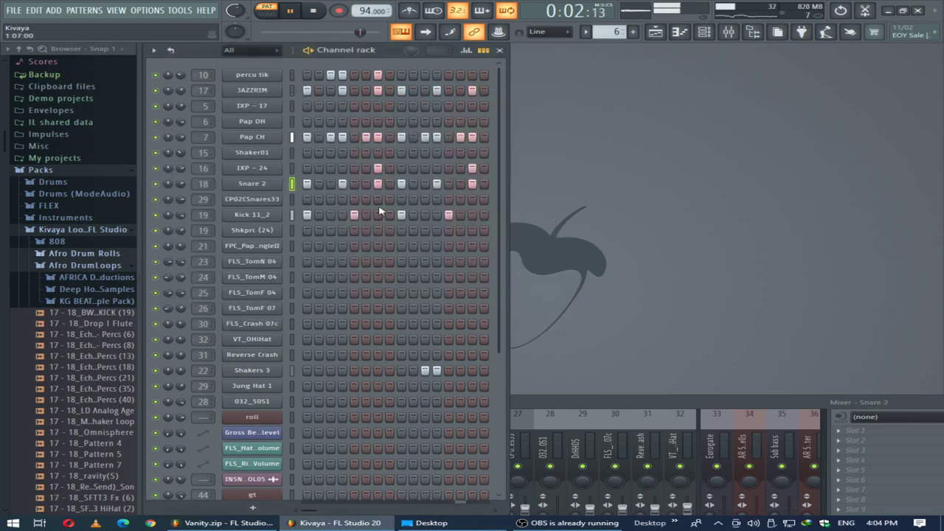
scroll(381, 211, down, 4)
scroll(381, 209, up, 4)
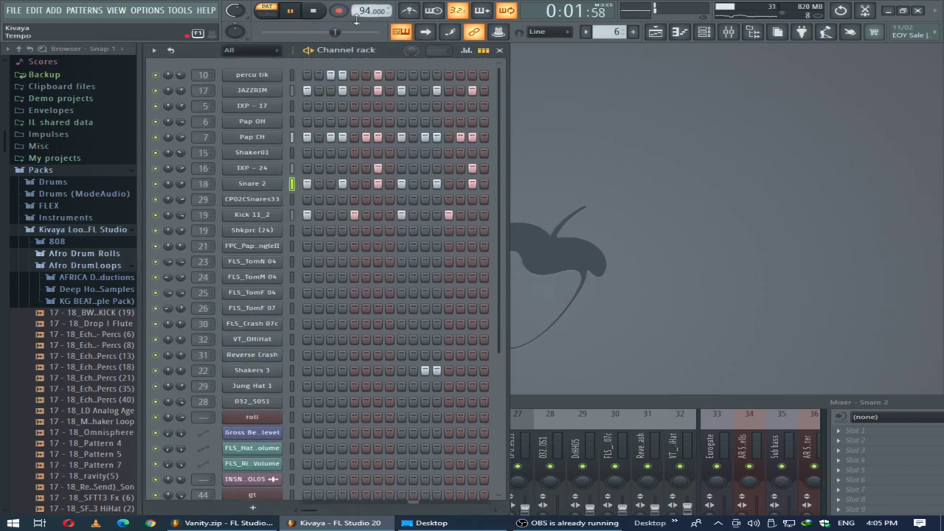
Play through drum patterns 7 to 12 one after another, examining each one's step sequence
key(KP_Add)
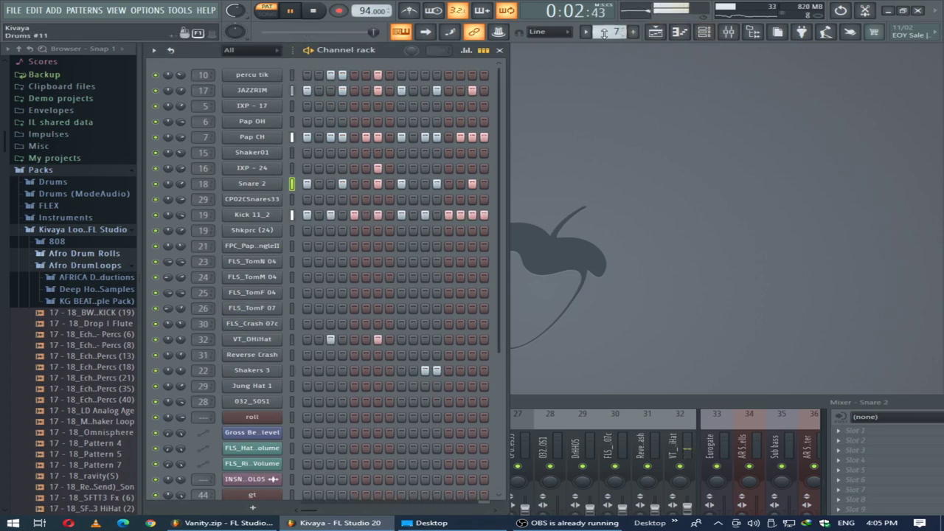
scroll(604, 33, up, 1)
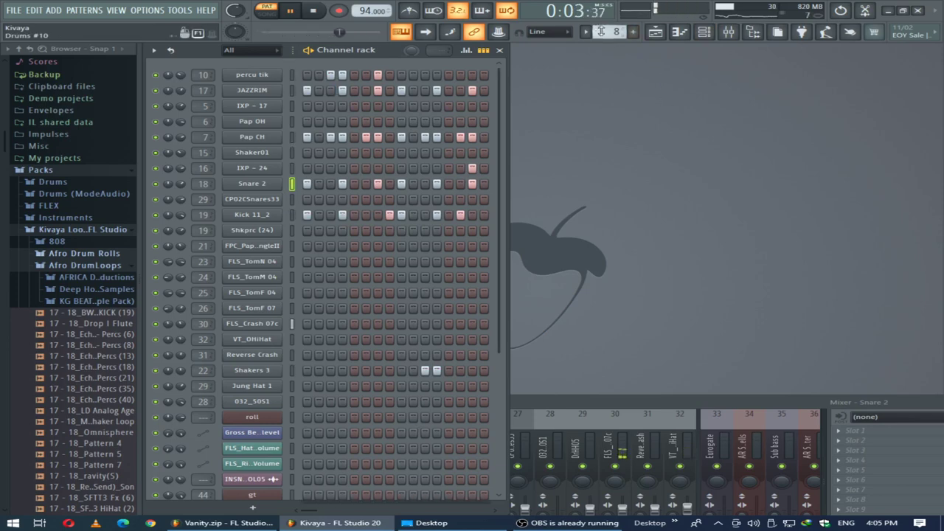
scroll(601, 31, up, 1)
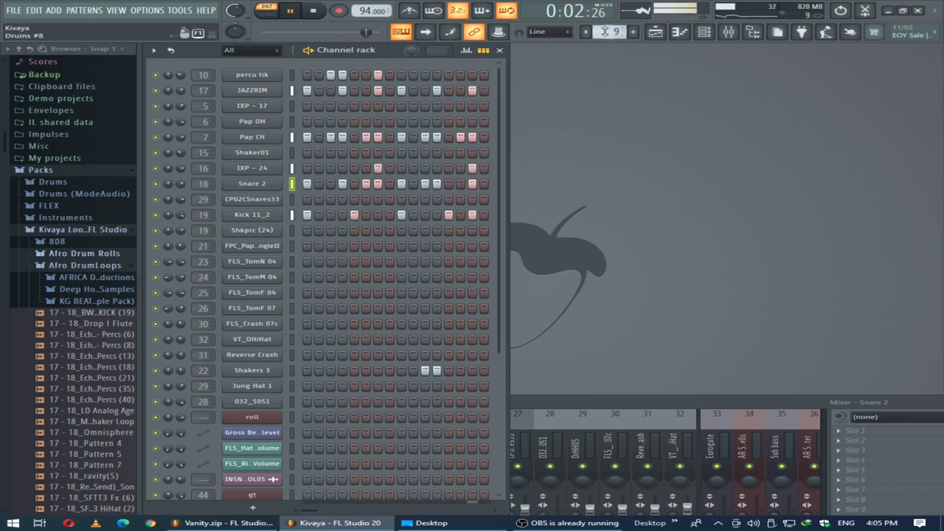
scroll(604, 31, up, 1)
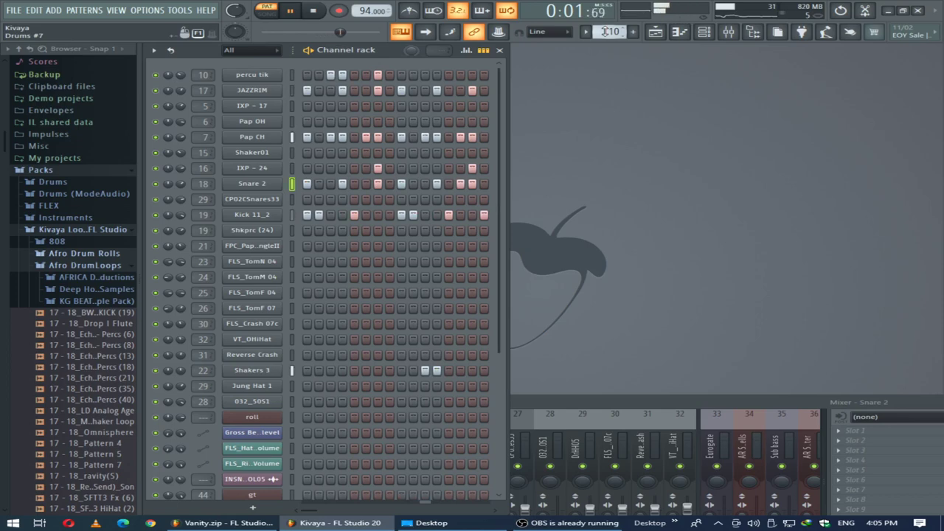
scroll(604, 31, up, 1)
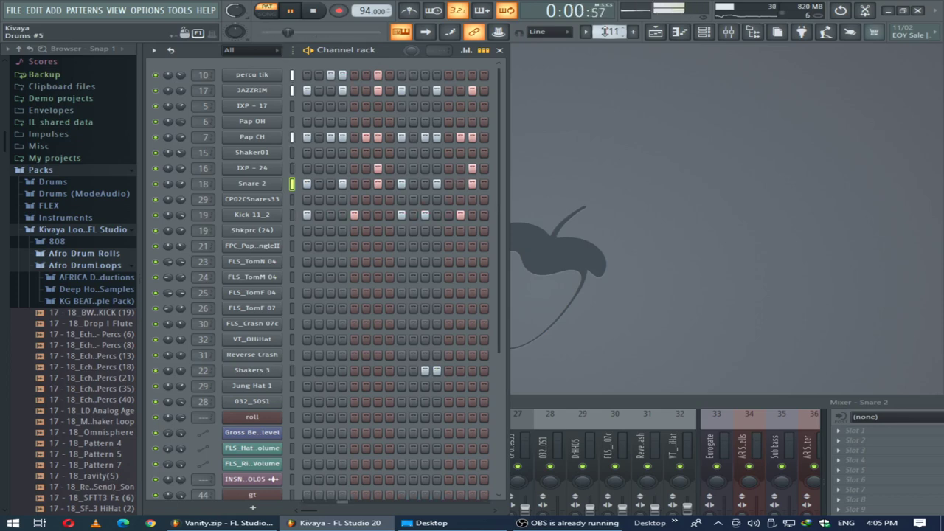
scroll(604, 31, up, 1)
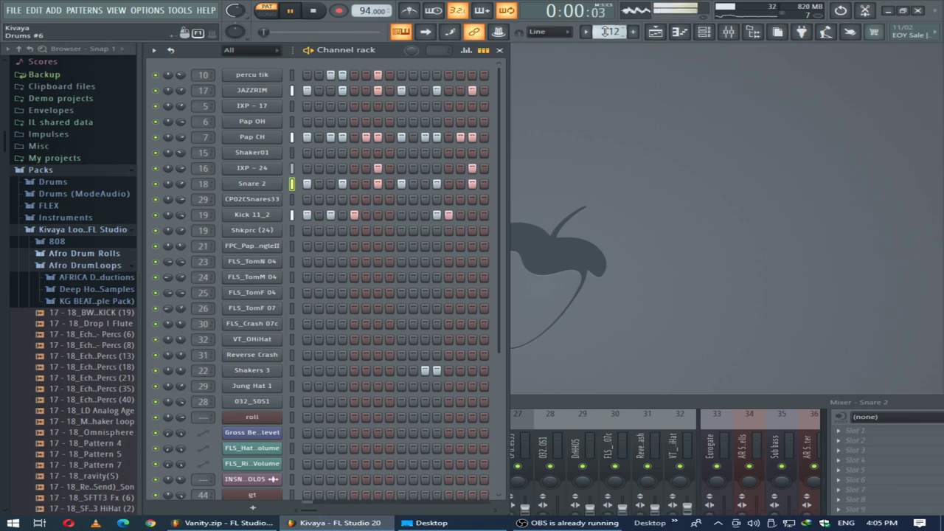
Select pattern 13 and examine the FLS_Crash 07c notes in the Piano roll, closing it again
scroll(604, 31, up, 1)
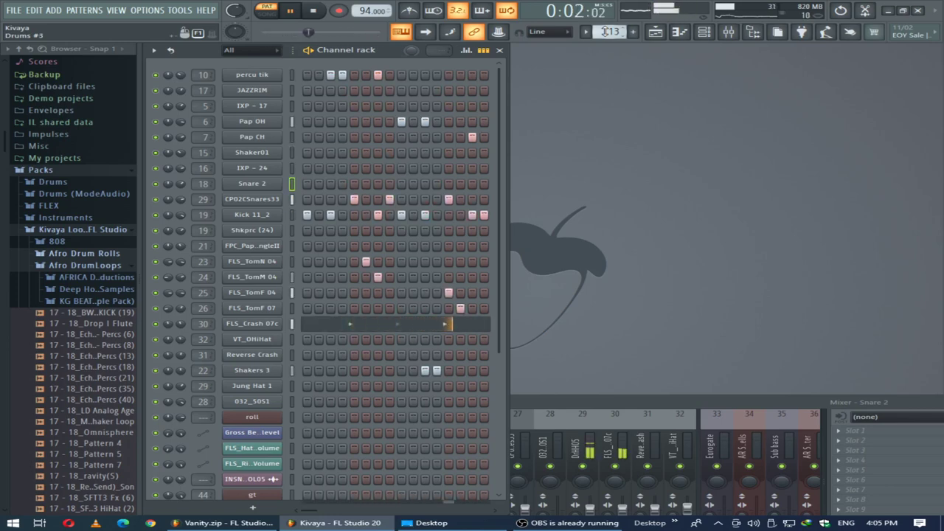
click(391, 329)
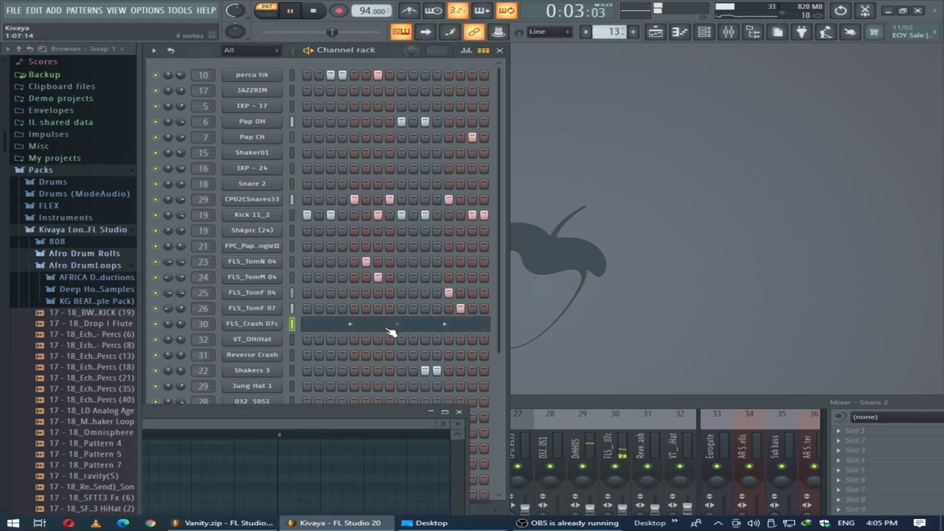
double_click(367, 418)
double_click(709, 176)
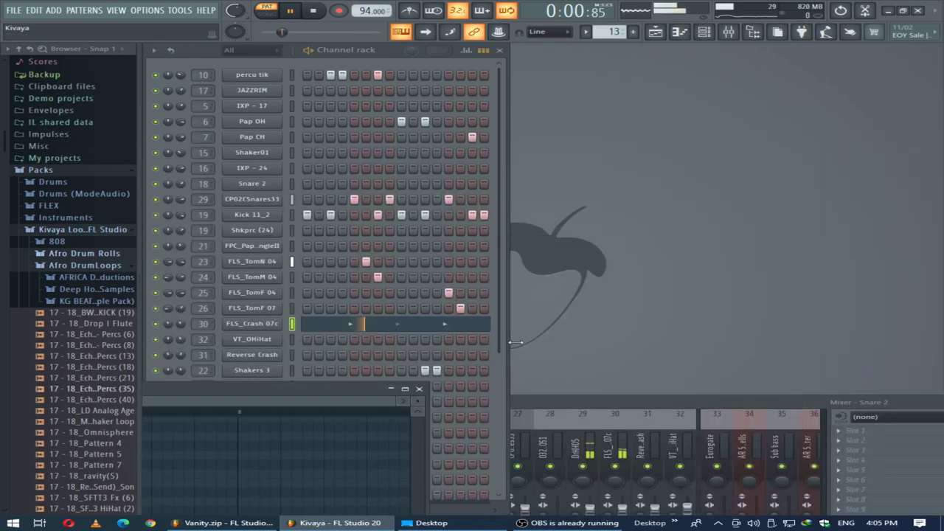
click(421, 388)
Play through patterns 14 to 16 and inspect the sampler settings of the Shakers 3 channel, closing its window
scroll(602, 35, down, 1)
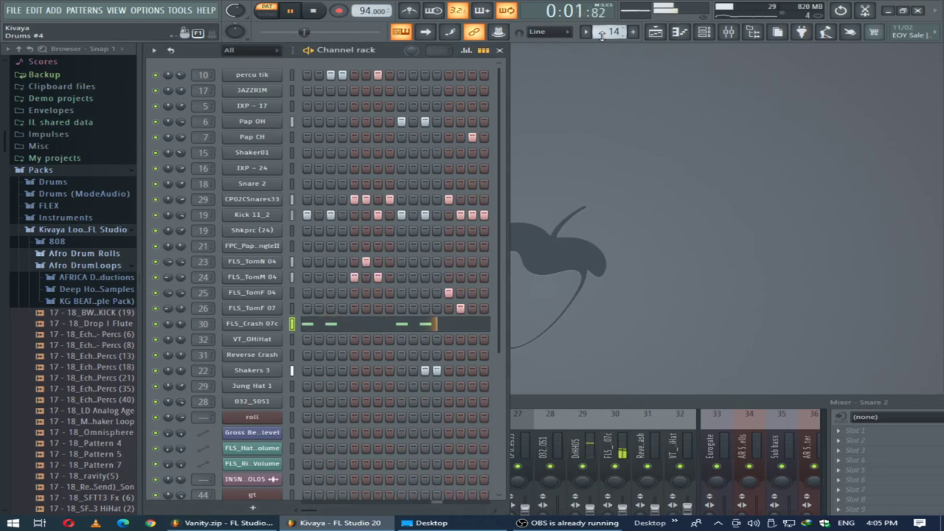
scroll(601, 36, down, 1)
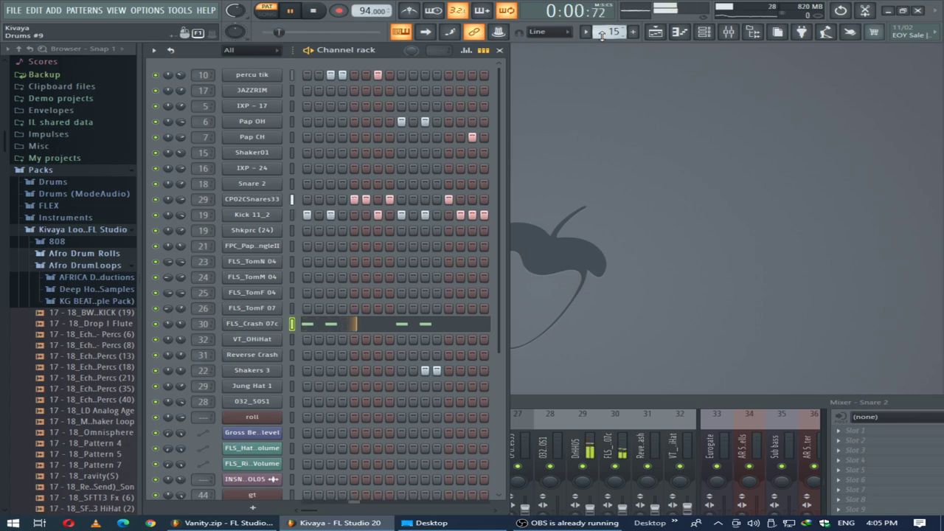
scroll(602, 35, down, 1)
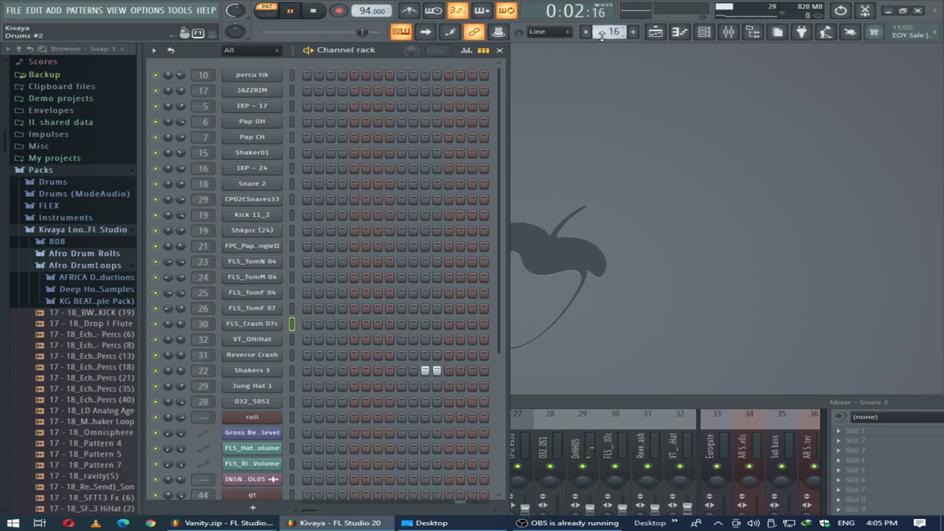
click(251, 371)
key(n)
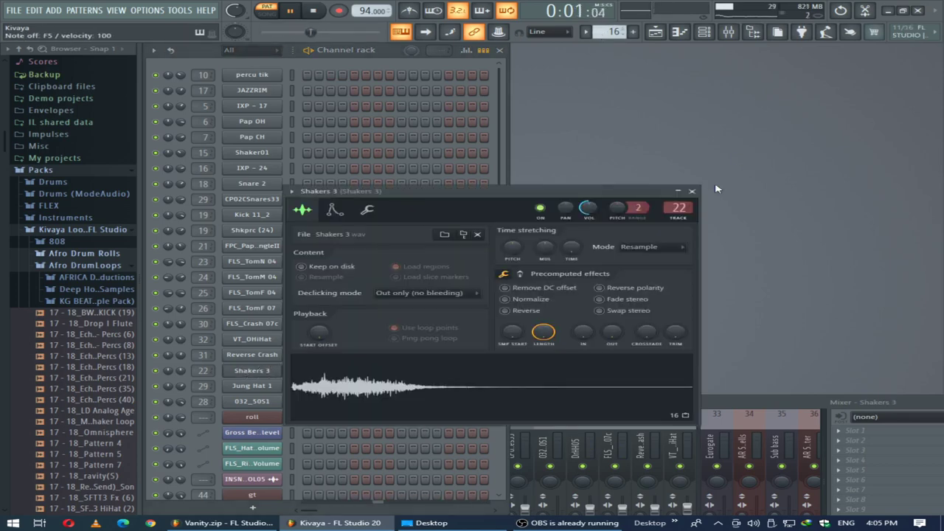
click(692, 191)
Play through patterns 17 to 20 one after another, examining each one's step sequence
scroll(609, 31, down, 1)
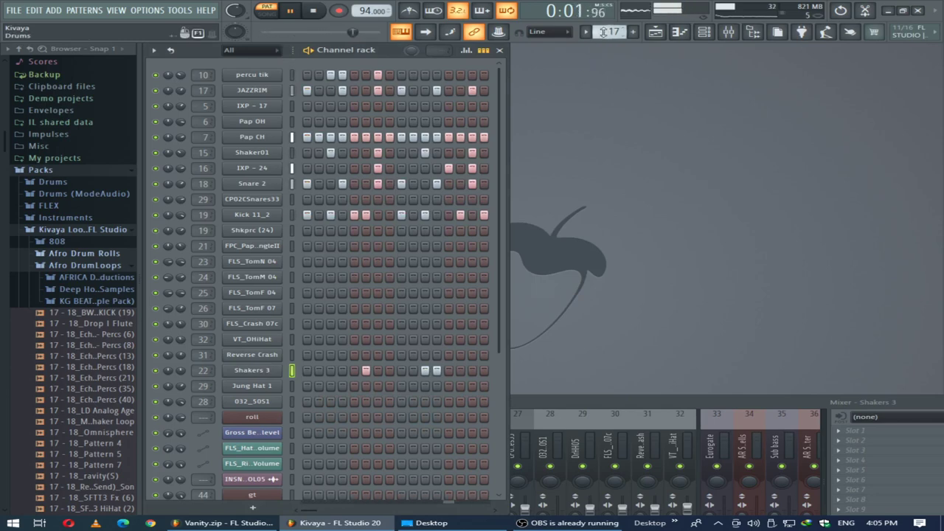
scroll(603, 32, down, 1)
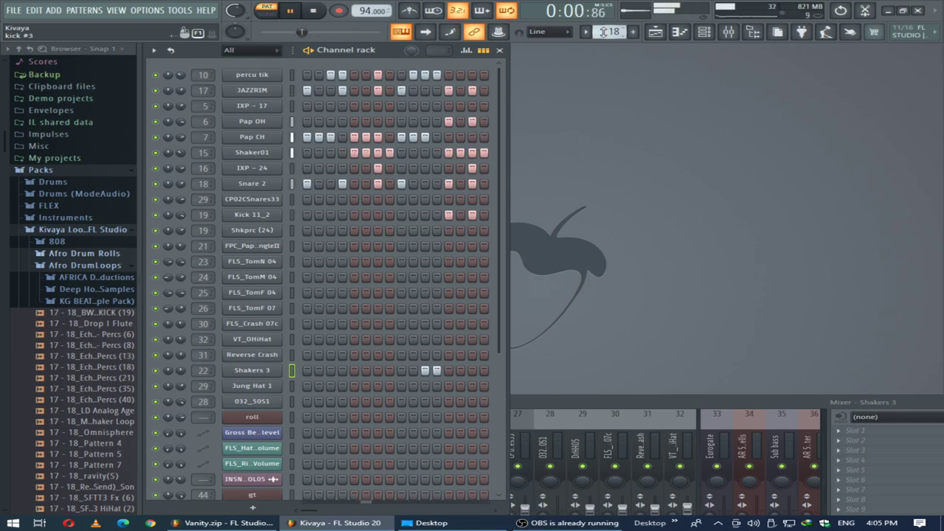
scroll(603, 32, down, 1)
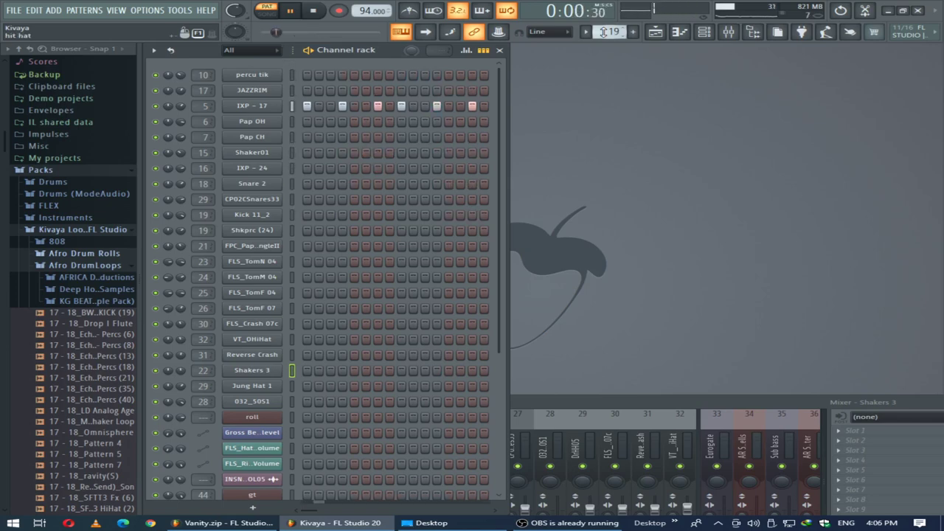
scroll(603, 32, down, 1)
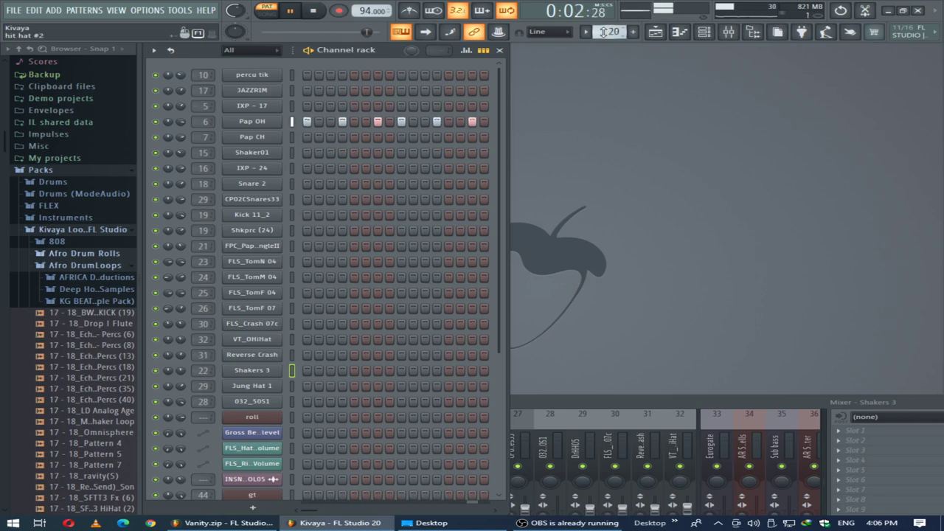
Select pattern 21 and inspect the Sub Bass channel's 3x Osc oscillator settings, closing the window
scroll(603, 31, down, 1)
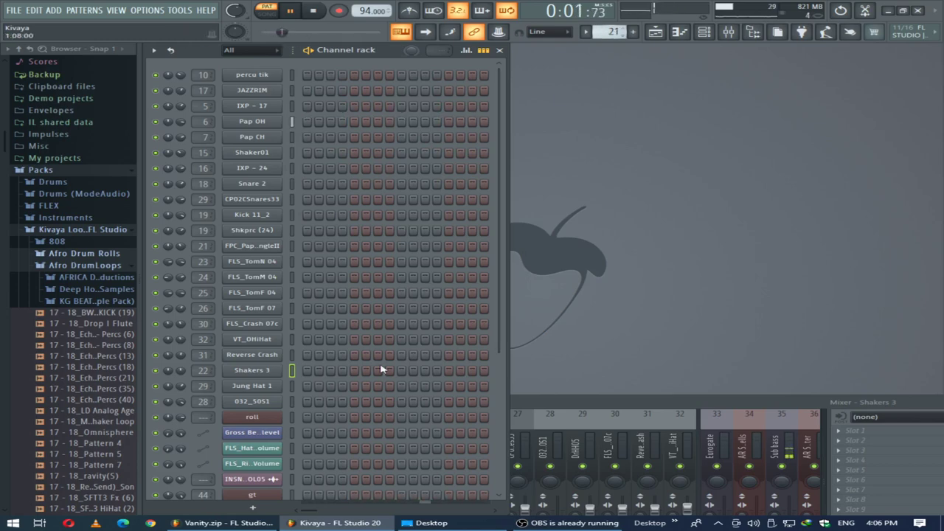
scroll(382, 370, down, 4)
click(253, 374)
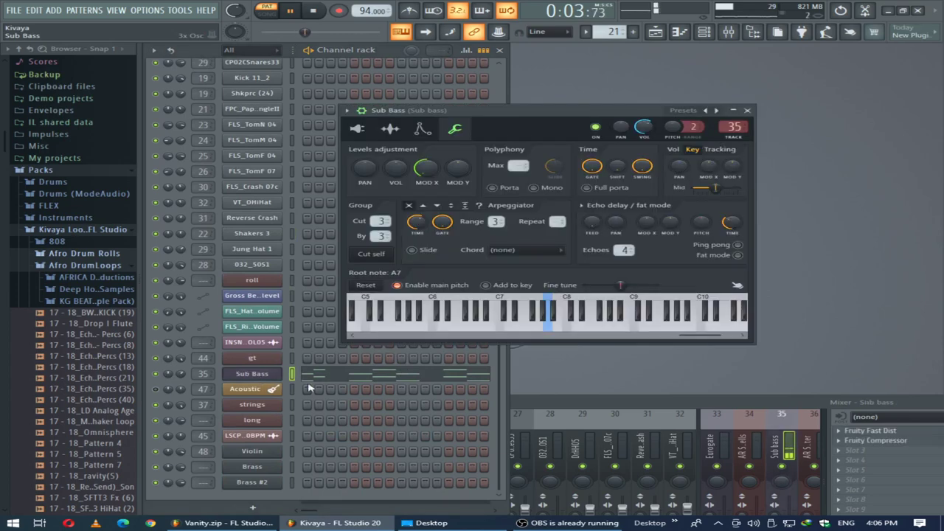
click(357, 128)
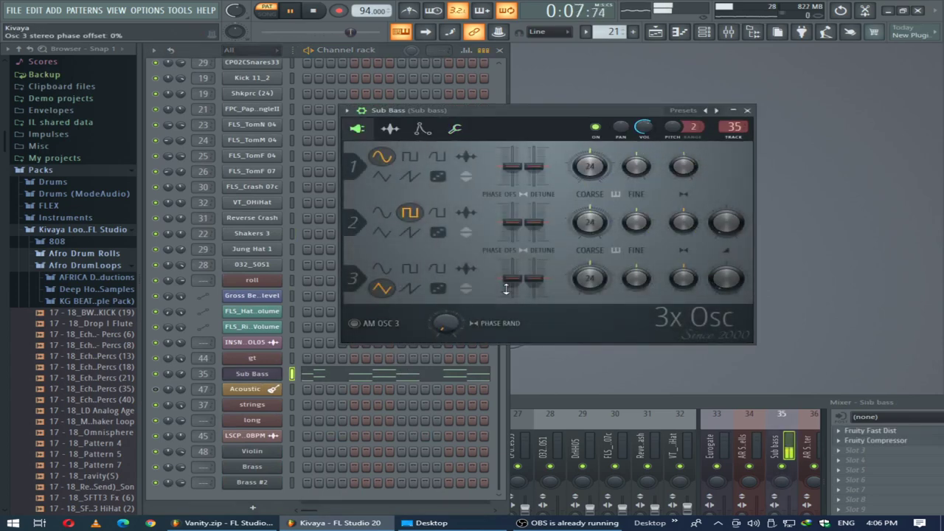
click(747, 109)
Examine the Sub Bass notes of pattern 21 across the upper and lower octaves in the Piano roll
click(363, 376)
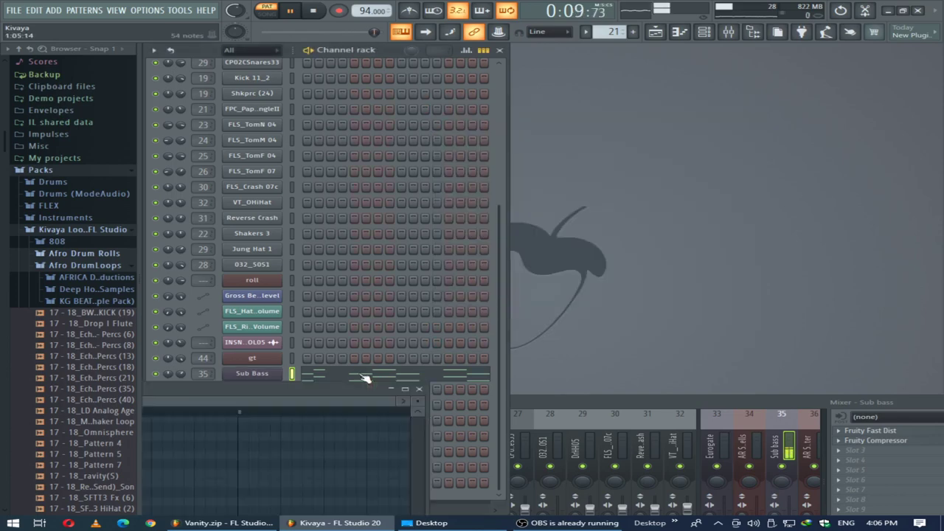
double_click(228, 396)
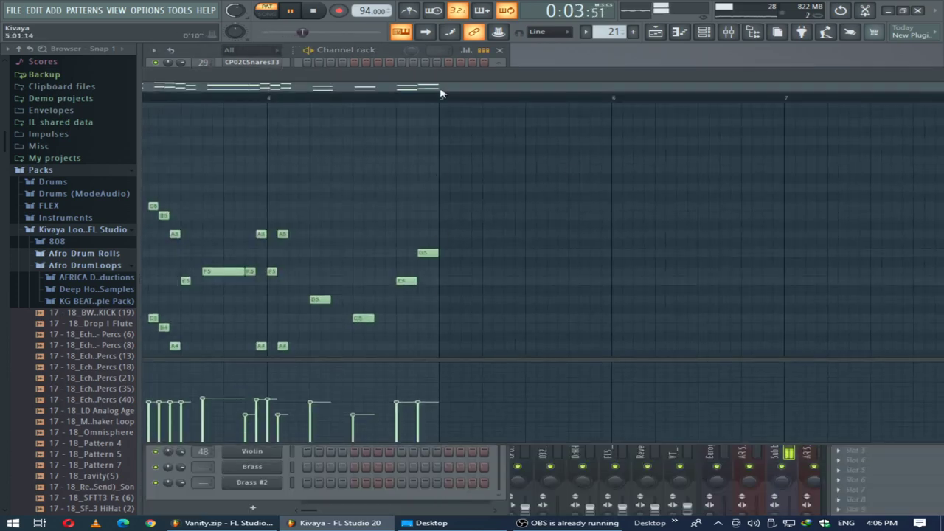
drag(429, 78, 831, 75)
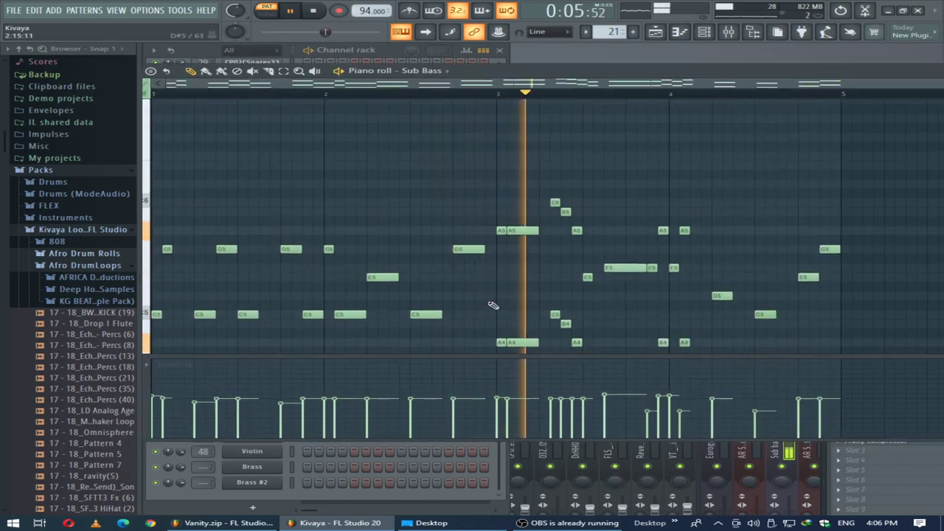
scroll(694, 100, down, 3)
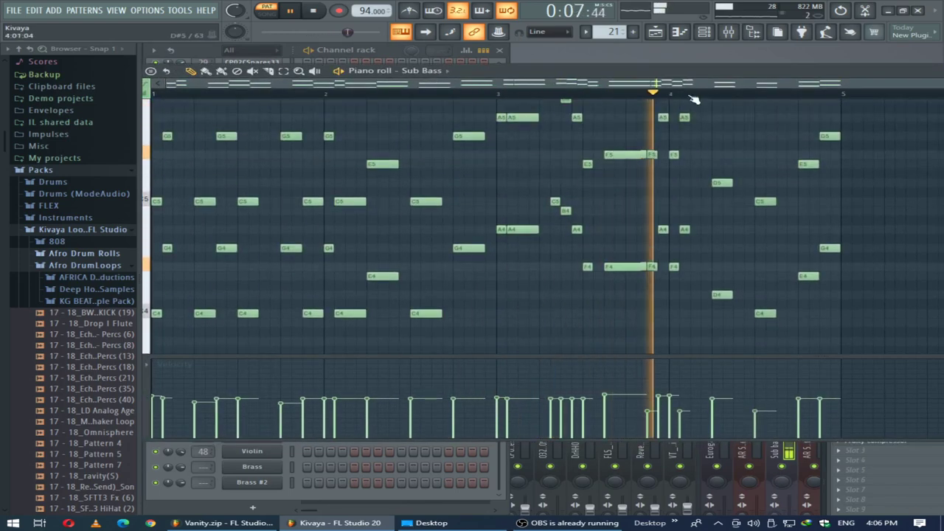
double_click(706, 73)
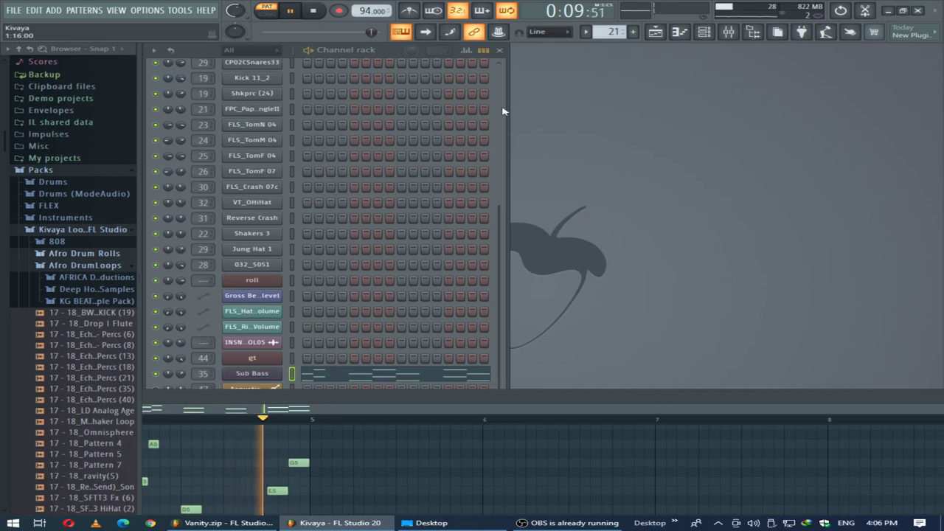
Select pattern 22 and examine the gt channel's notes across all its bars in the Piano roll
scroll(614, 33, down, 1)
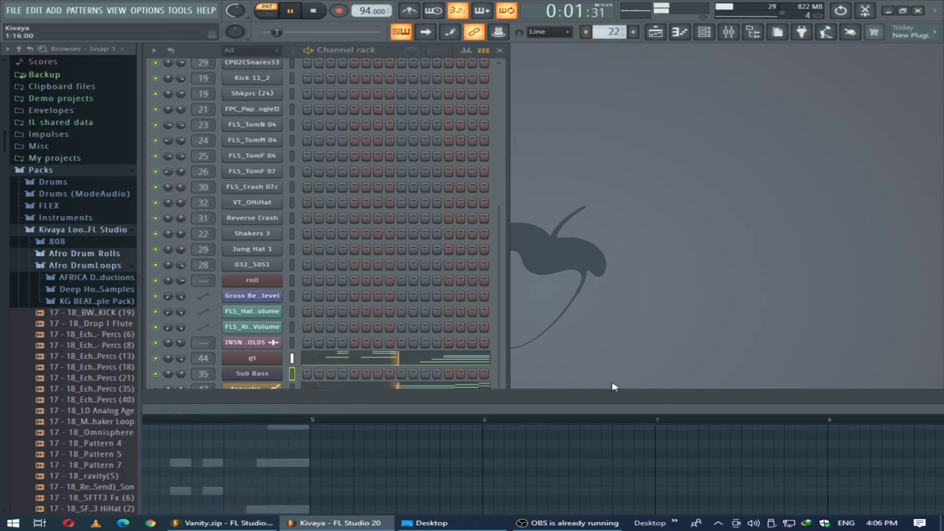
drag(612, 395, 20, 456)
click(492, 456)
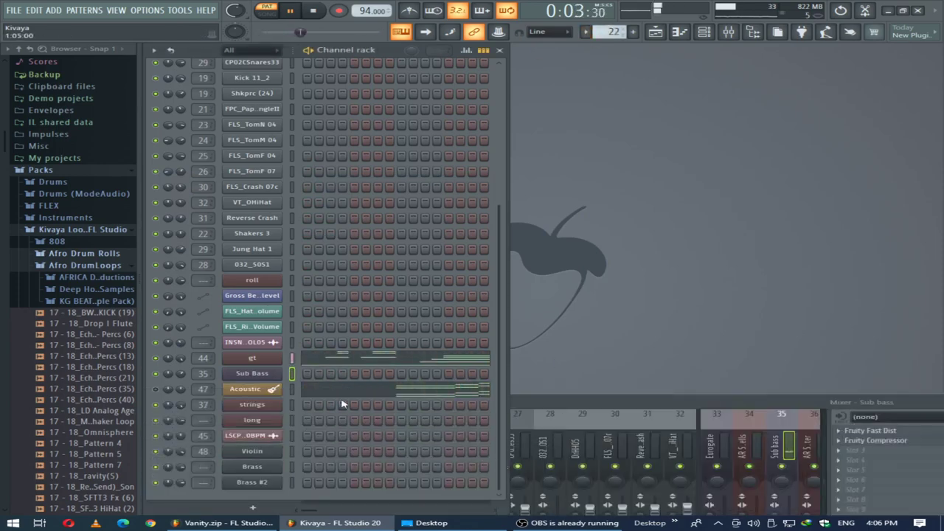
key(F7)
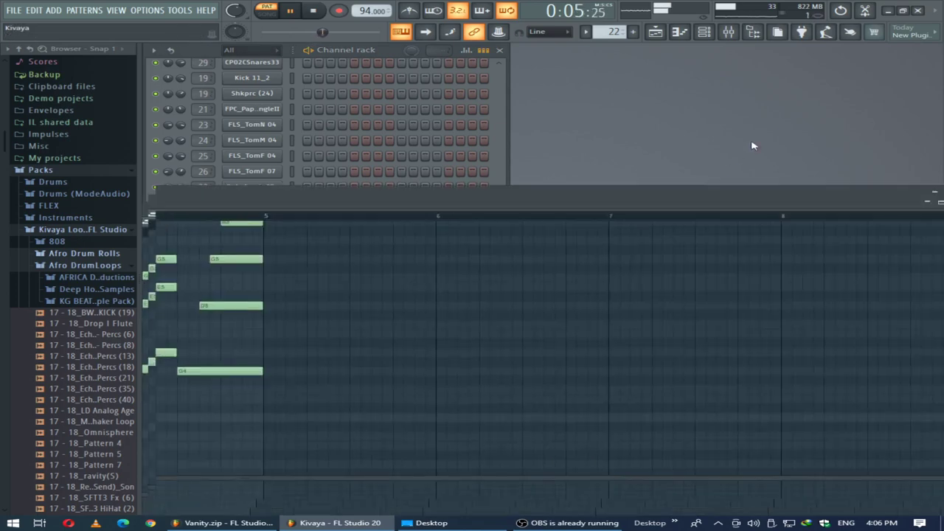
drag(371, 106, 920, 102)
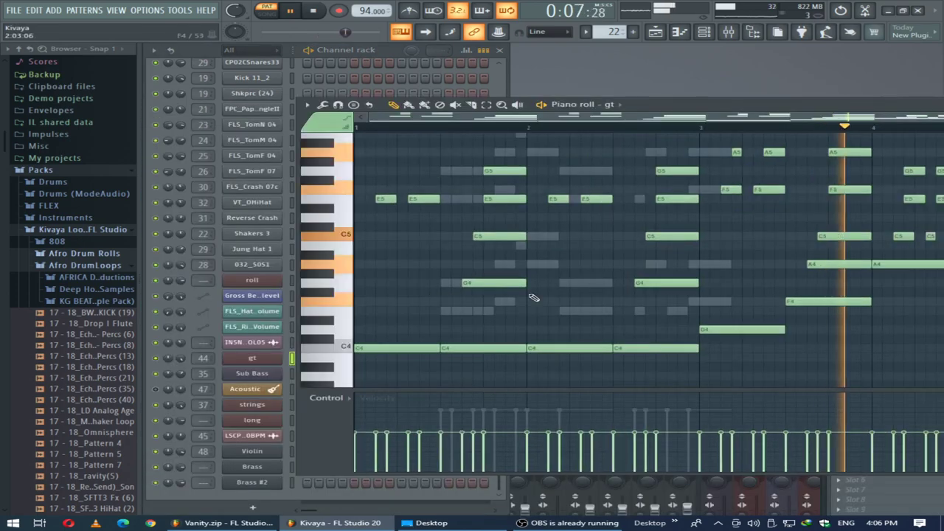
scroll(537, 309, down, 1)
scroll(540, 315, up, 5)
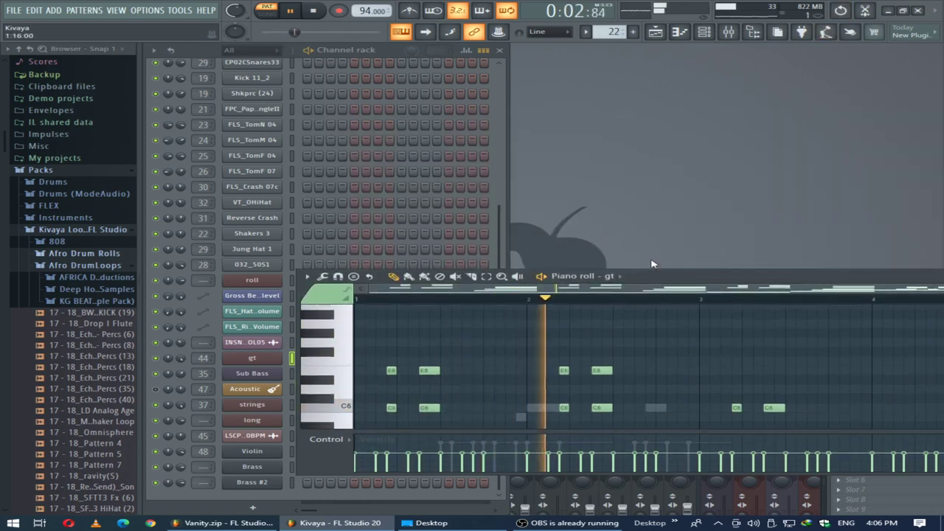
drag(652, 270, 317, 167)
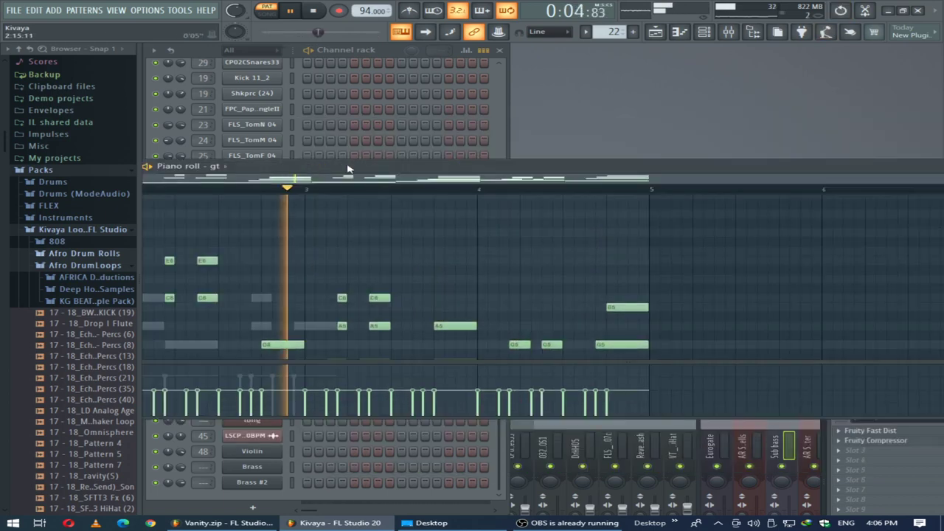
click(904, 166)
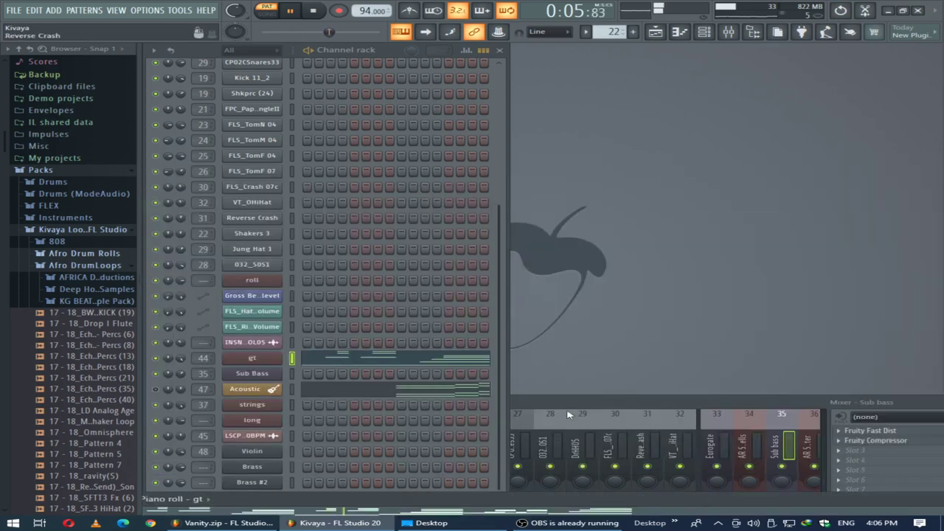
Unmute the Acoustic channel and review its RealGuitar instrument during playback, closing the plugin window
click(399, 394)
click(247, 389)
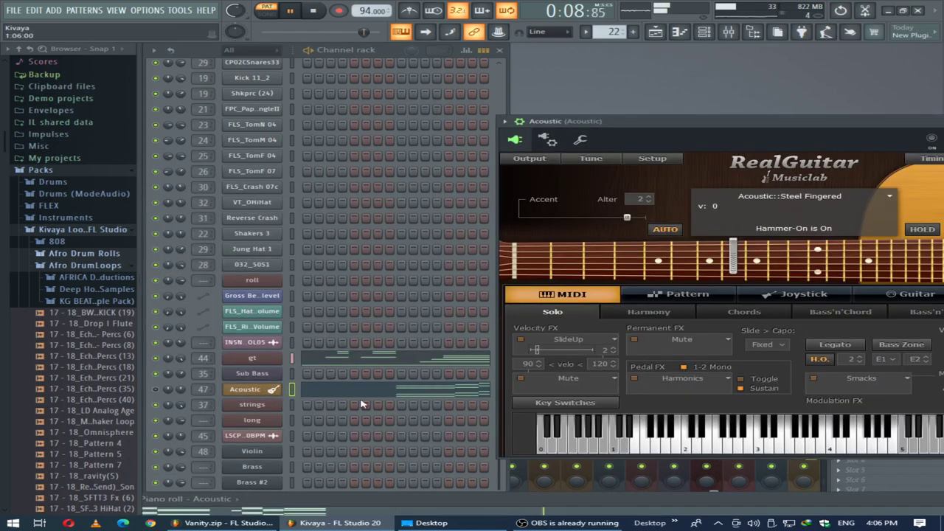
click(155, 390)
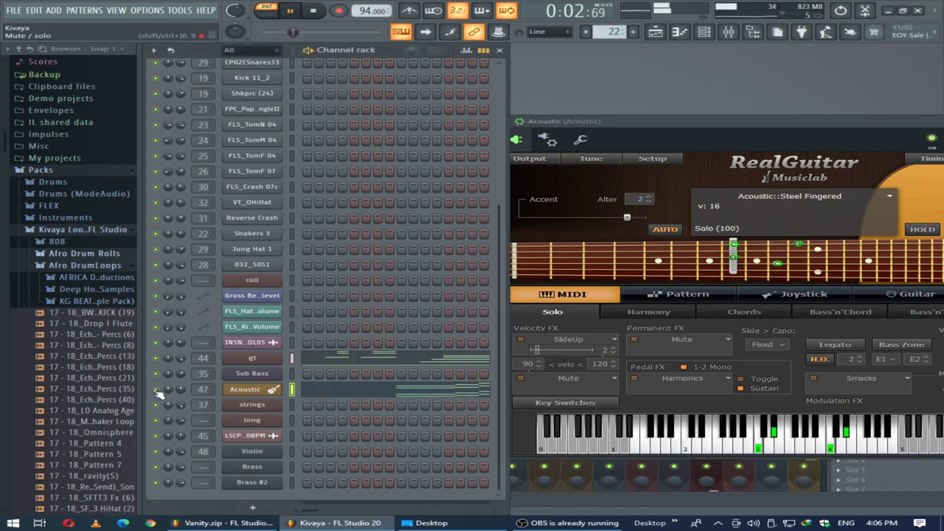
drag(596, 120, 306, 52)
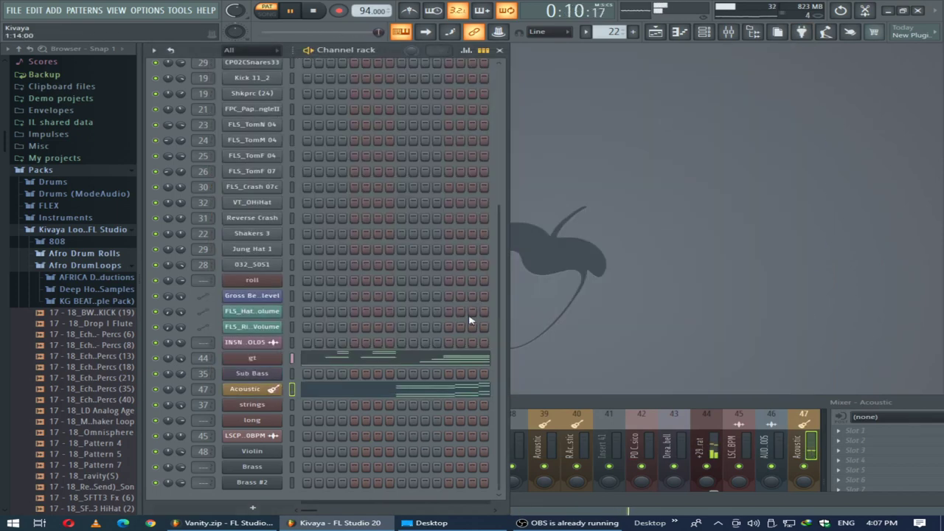
click(796, 56)
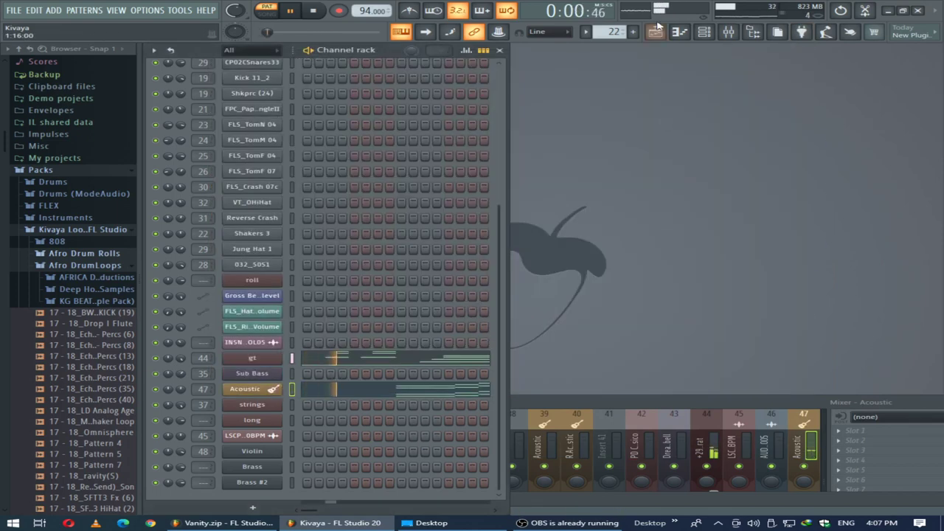
Select pattern 23 and inspect the instrument behind its Sub Bass line, closing the window
scroll(614, 33, up, 1)
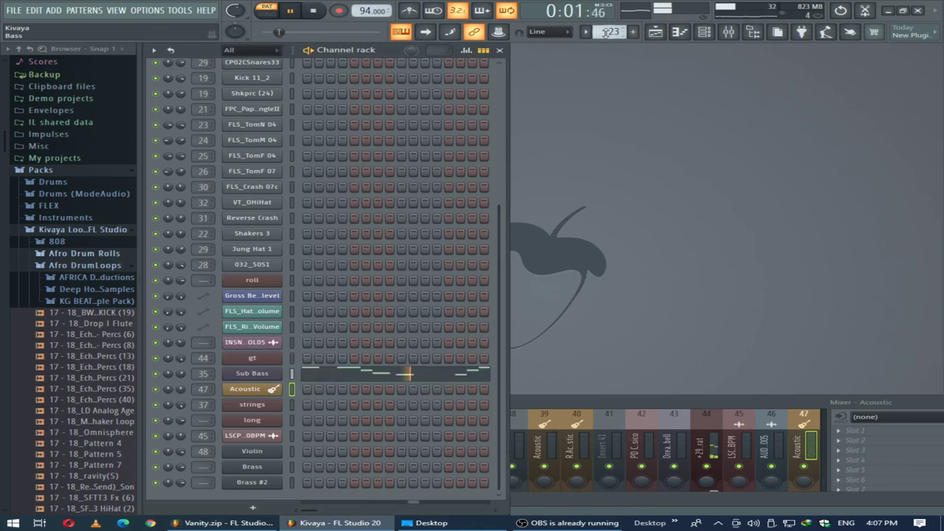
click(262, 376)
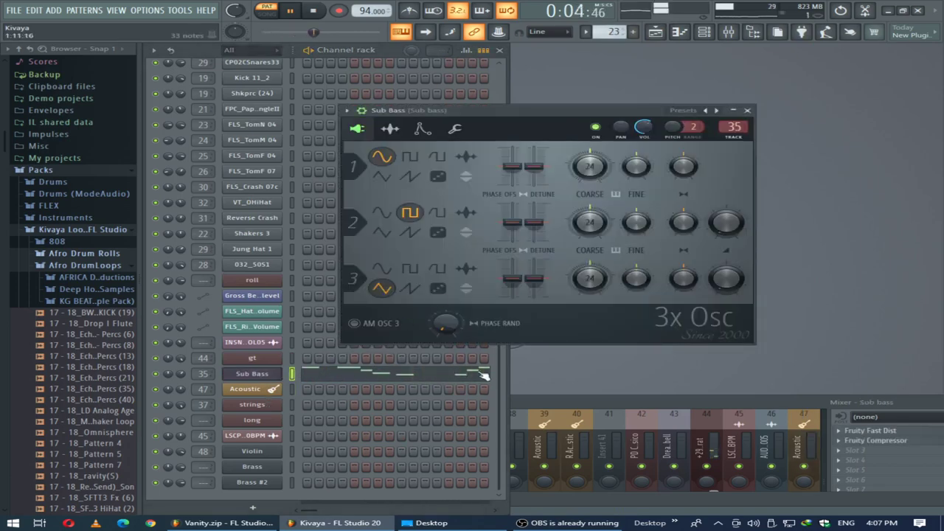
click(747, 110)
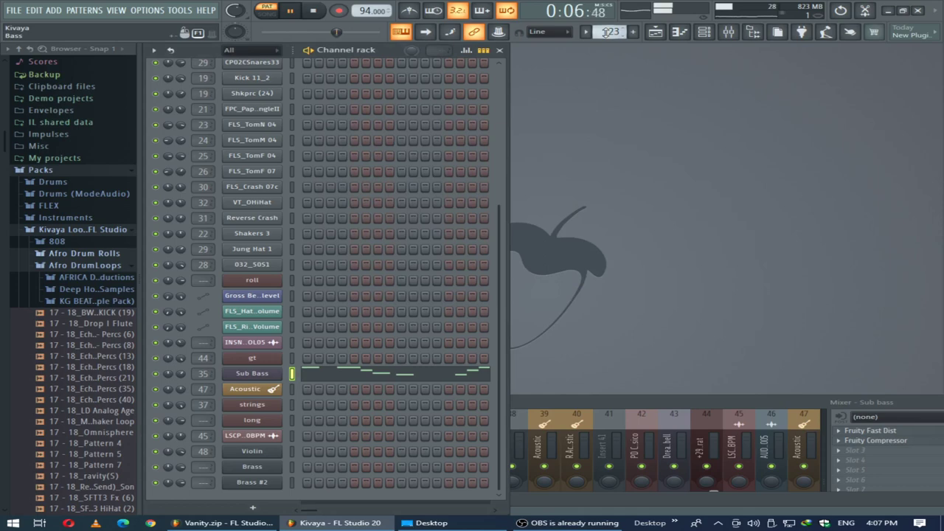
Select pattern 24 and bring the strings channel's Xpand!2 instrument fully into view to inspect its preset
scroll(606, 31, up, 1)
click(265, 405)
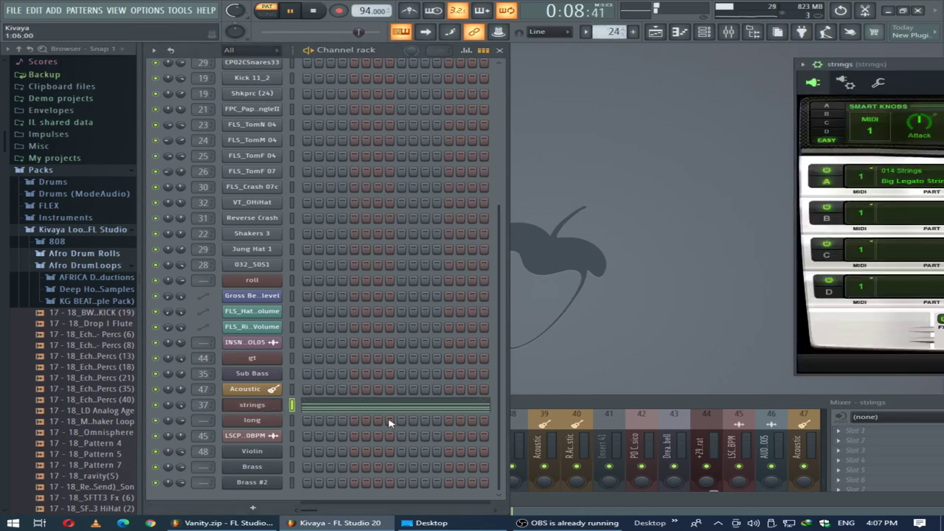
drag(931, 72, 368, 50)
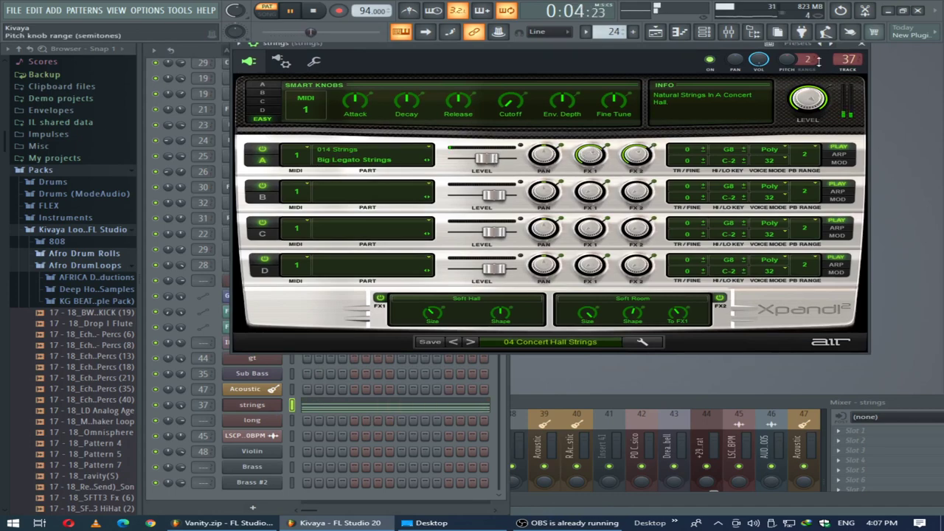
Close the strings instrument window and examine the strings channel's chord notes in the Piano roll
click(862, 44)
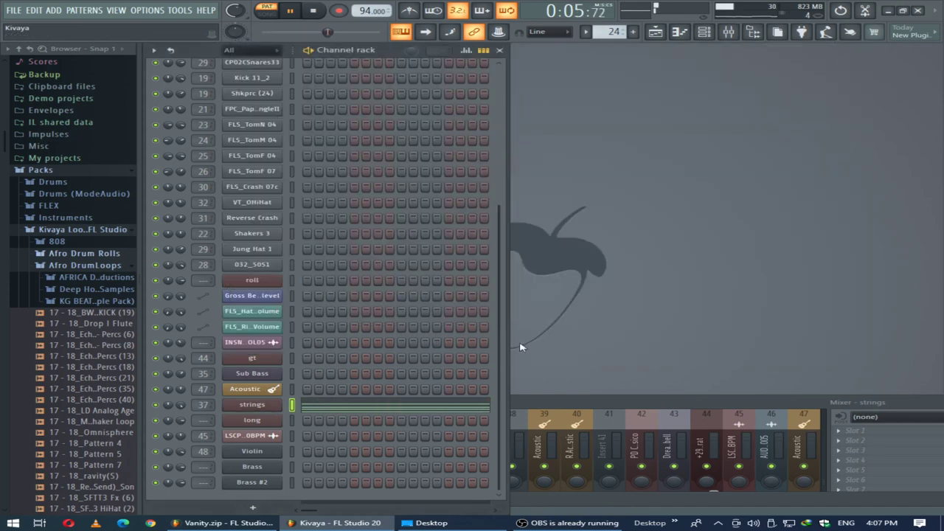
click(432, 407)
drag(469, 508, 726, 118)
scroll(647, 218, down, 3)
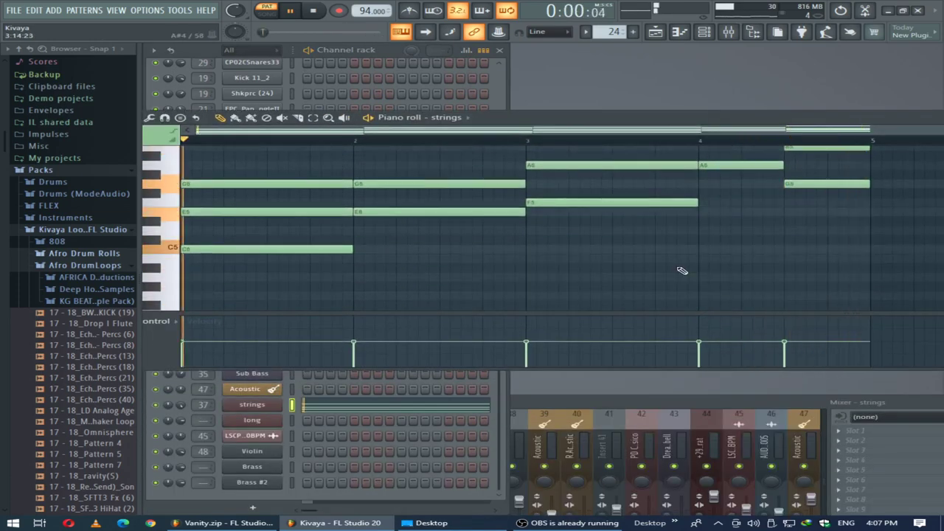
scroll(682, 271, up, 5)
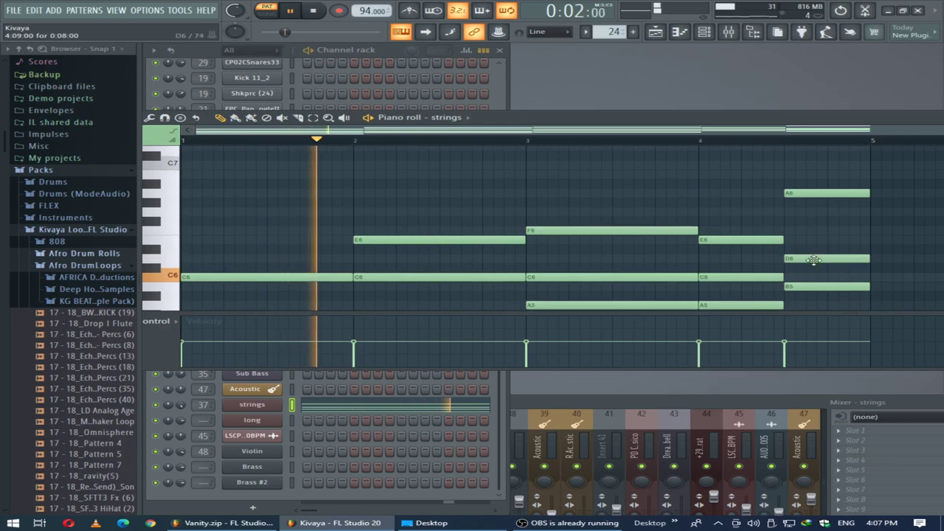
Move the top note of the strings' last chord in bar 4 to G6 and play the pattern
drag(811, 195, 814, 233)
key(space)
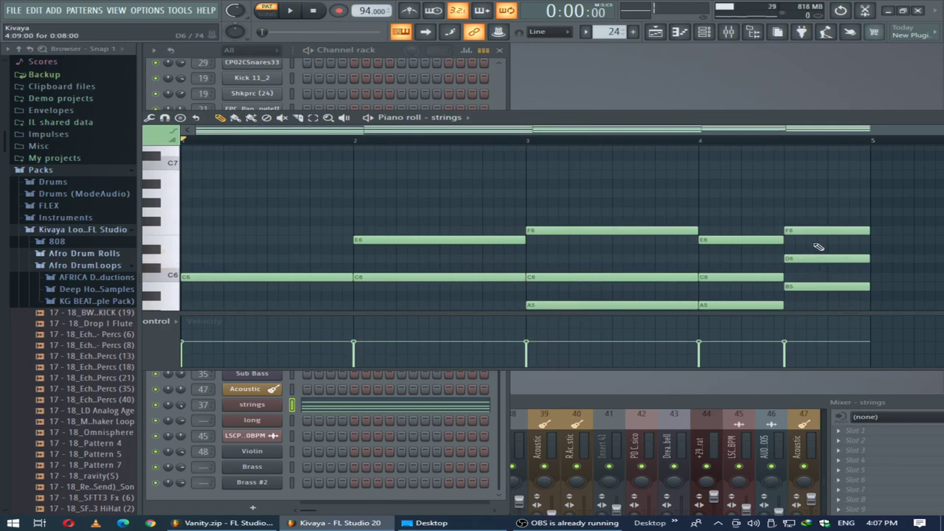
drag(810, 230, 810, 221)
scroll(808, 266, down, 2)
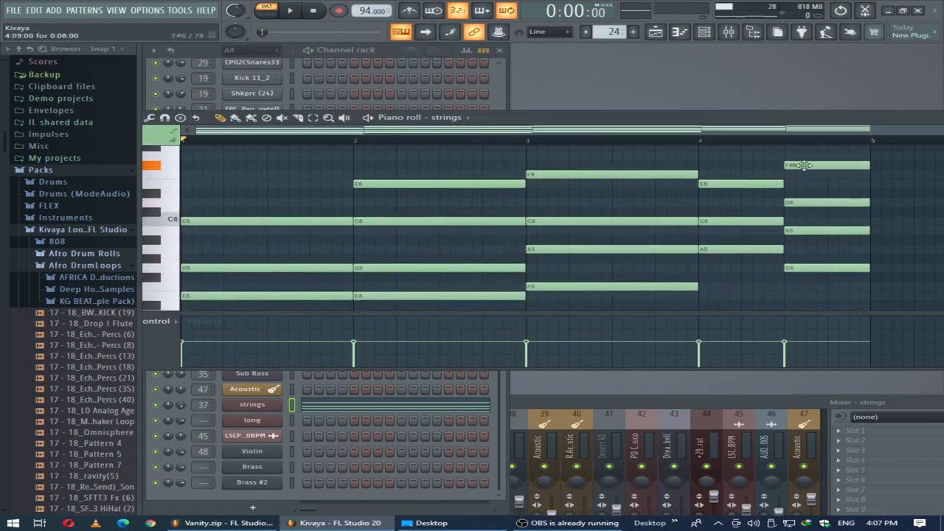
drag(803, 157, 803, 152)
key(space)
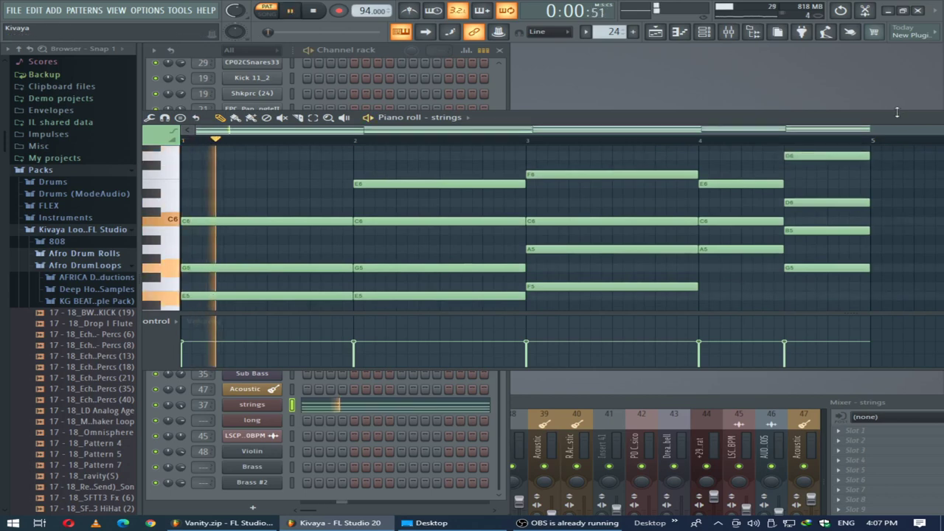
drag(895, 119, 668, 143)
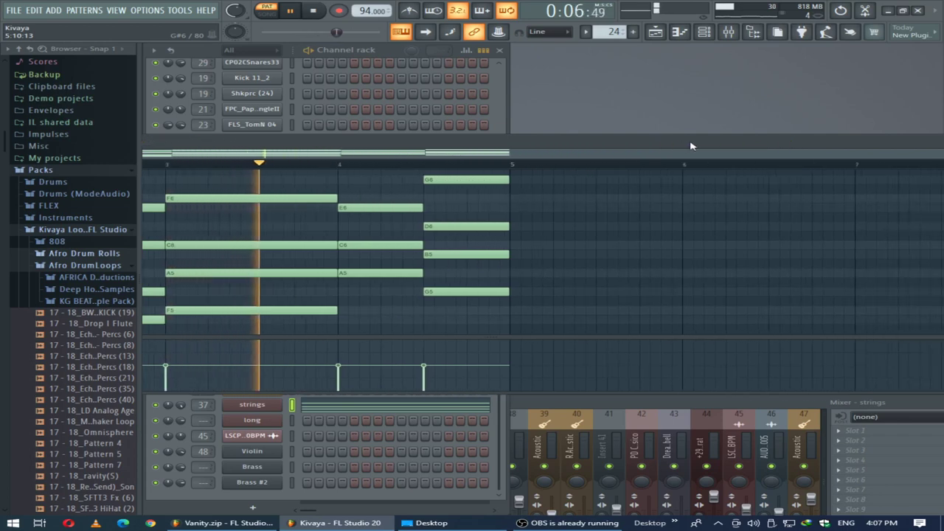
Bring the Channel rack forward and review the channels' steps in patterns 25 through 30
click(499, 93)
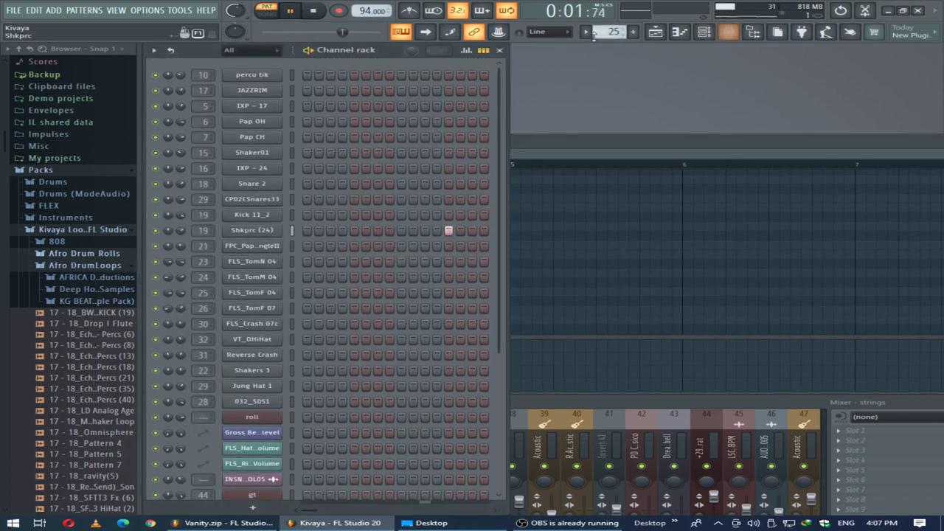
scroll(610, 33, up, 2)
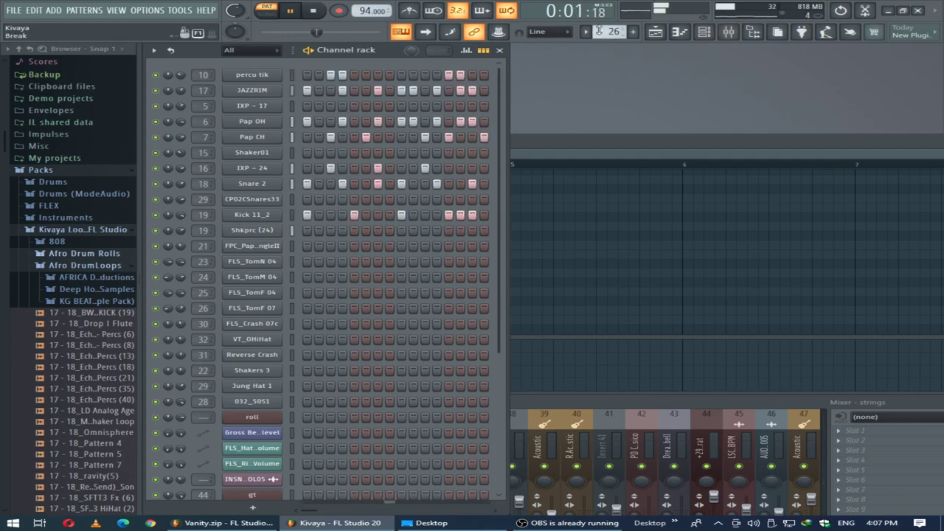
scroll(448, 227, down, 5)
scroll(450, 228, up, 5)
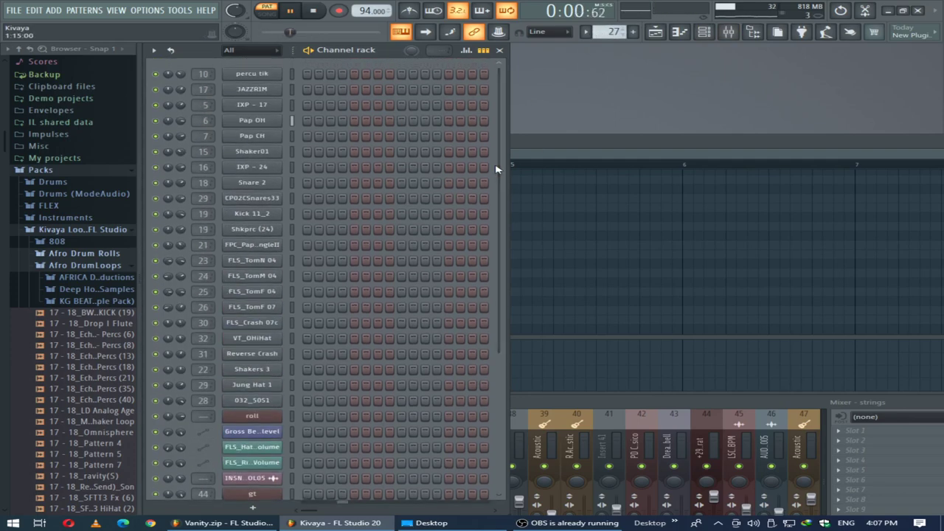
scroll(609, 31, up, 2)
scroll(612, 33, down, 1)
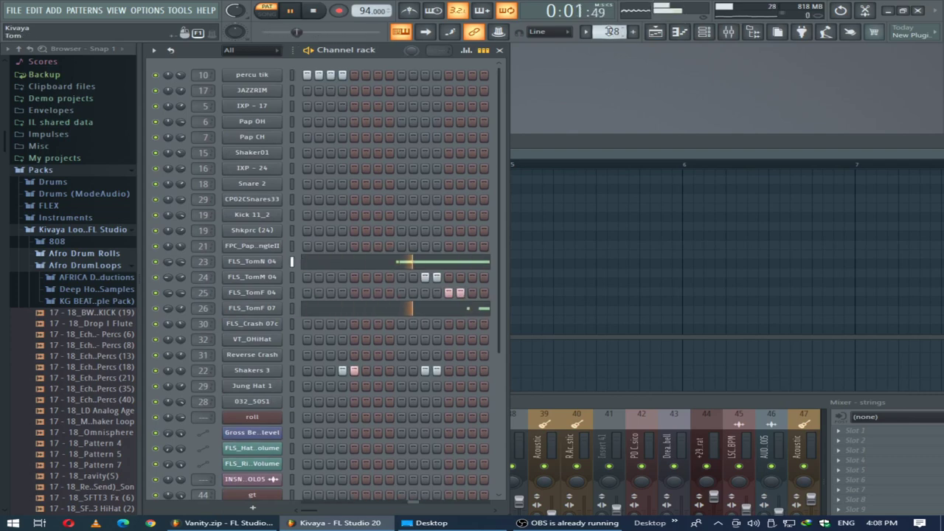
scroll(610, 32, up, 2)
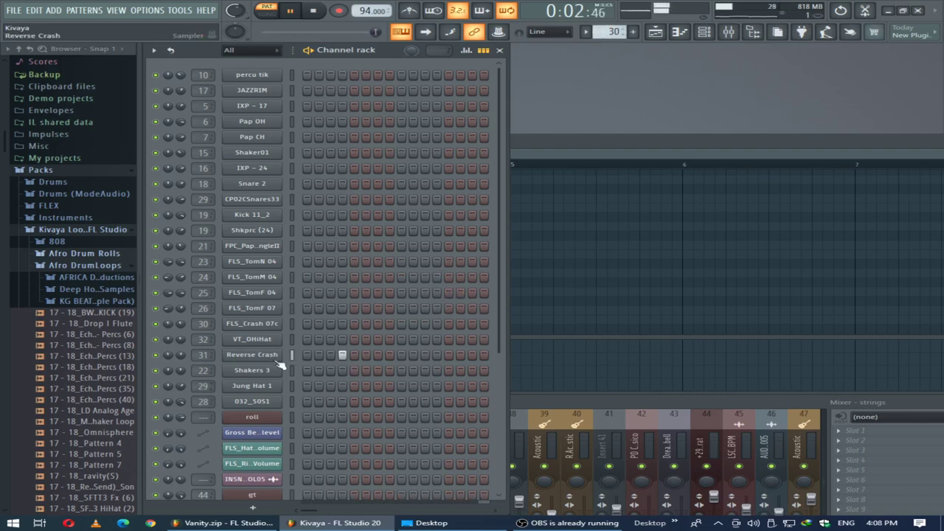
scroll(337, 354, down, 3)
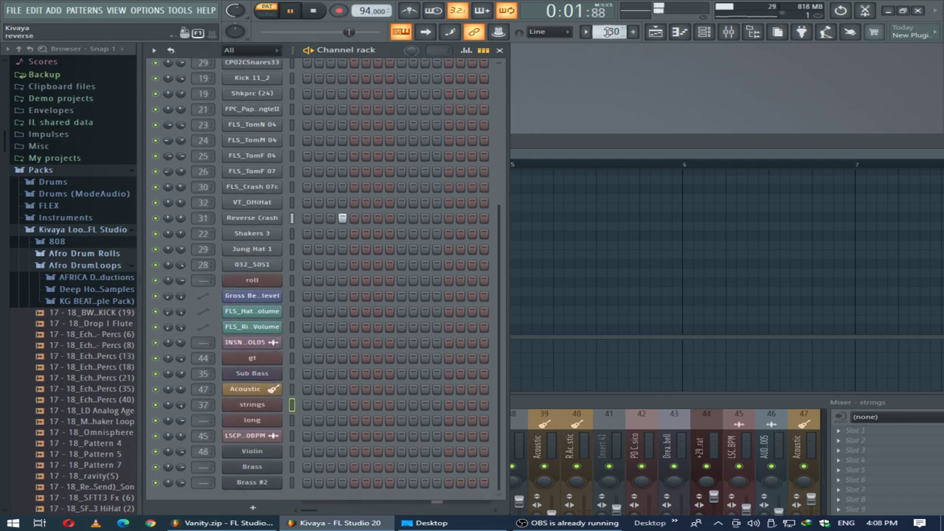
Advance through the remaining patterns up to pattern 47, reviewing each one's steps and notes in the Channel rack
scroll(609, 31, up, 1)
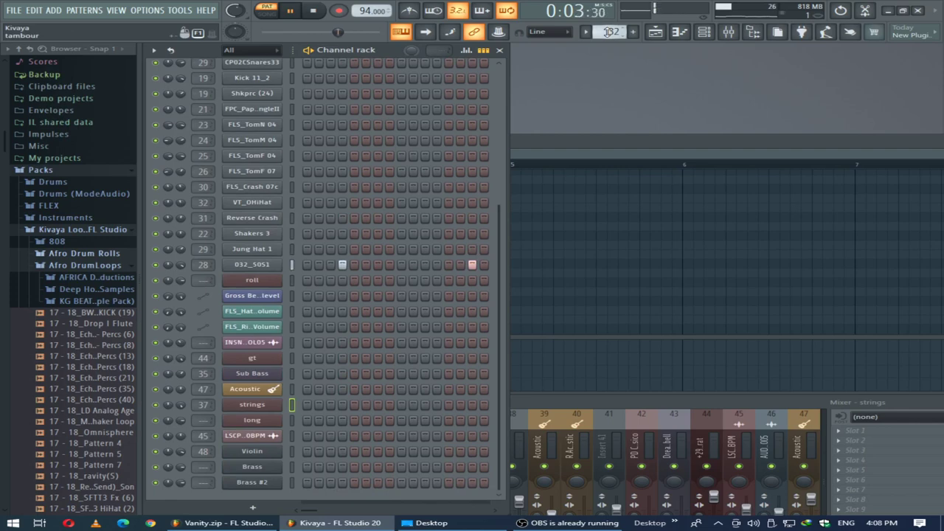
scroll(609, 31, up, 1)
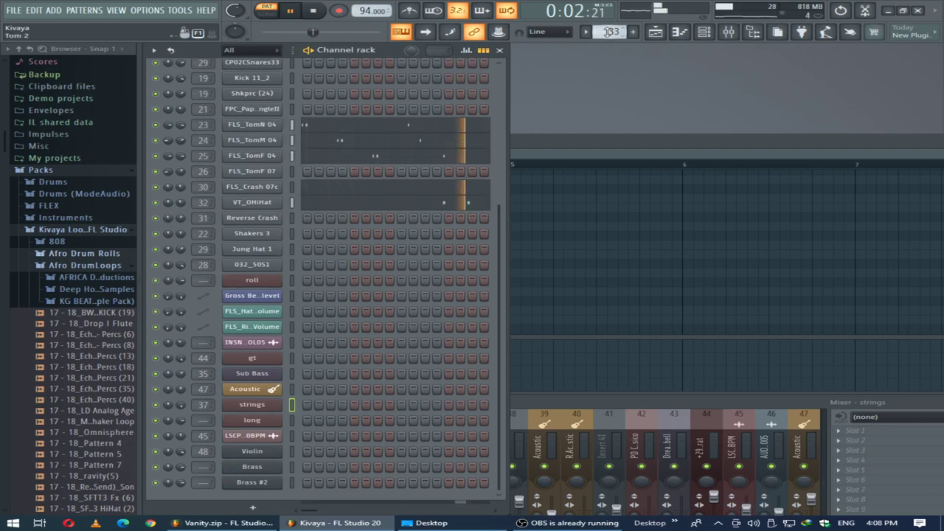
scroll(609, 32, up, 1)
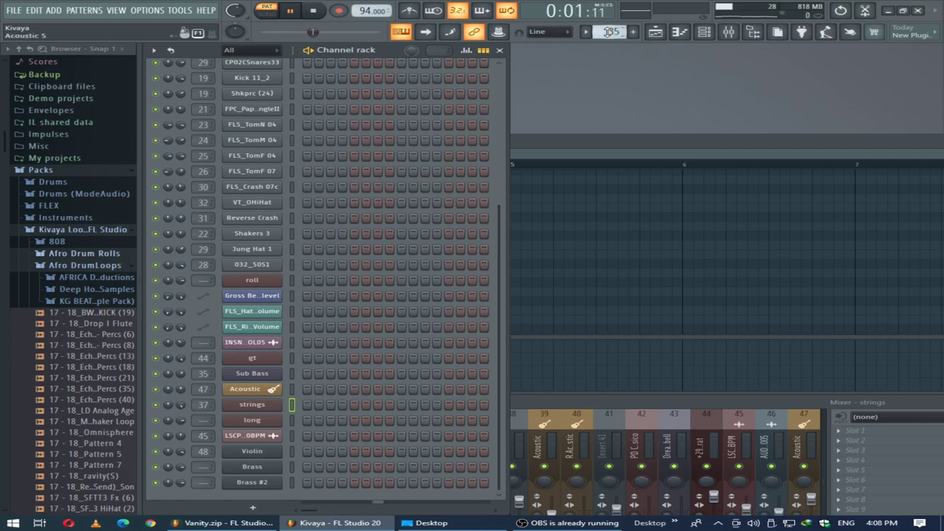
scroll(609, 32, up, 1)
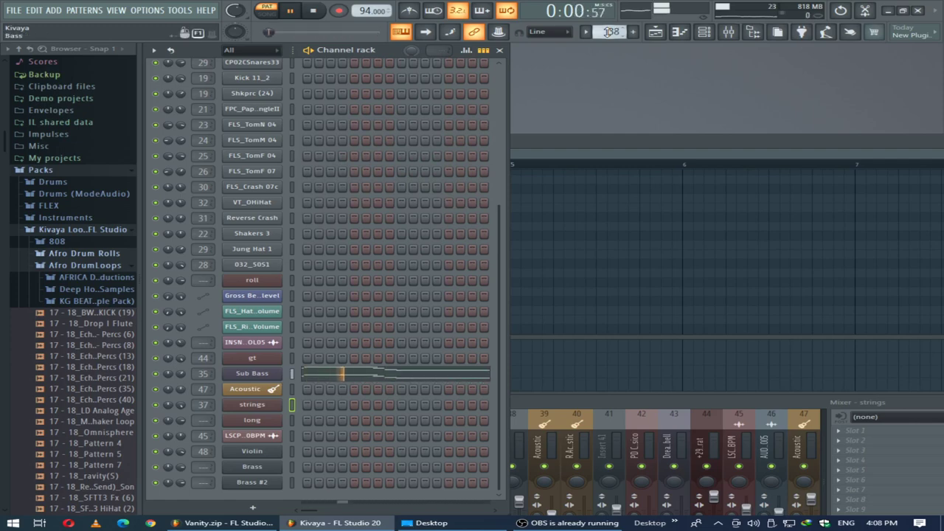
scroll(609, 32, up, 1)
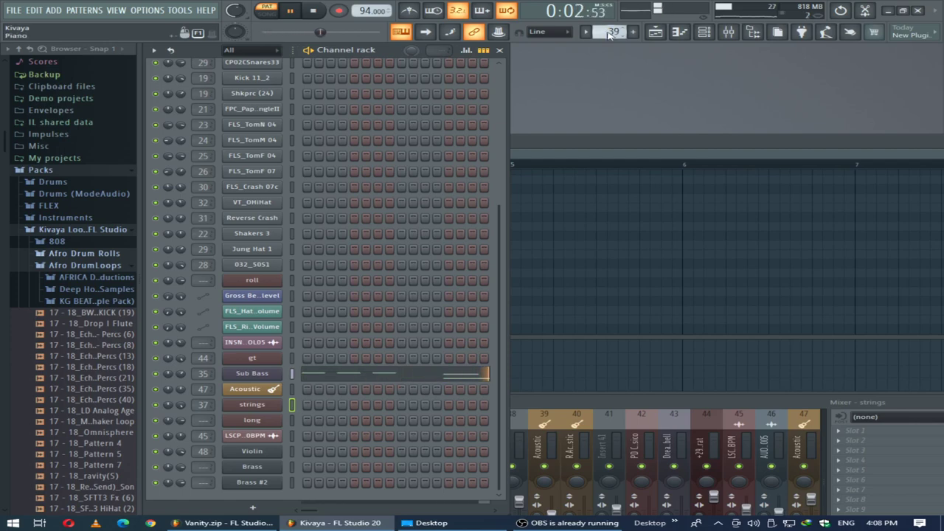
scroll(609, 33, up, 1)
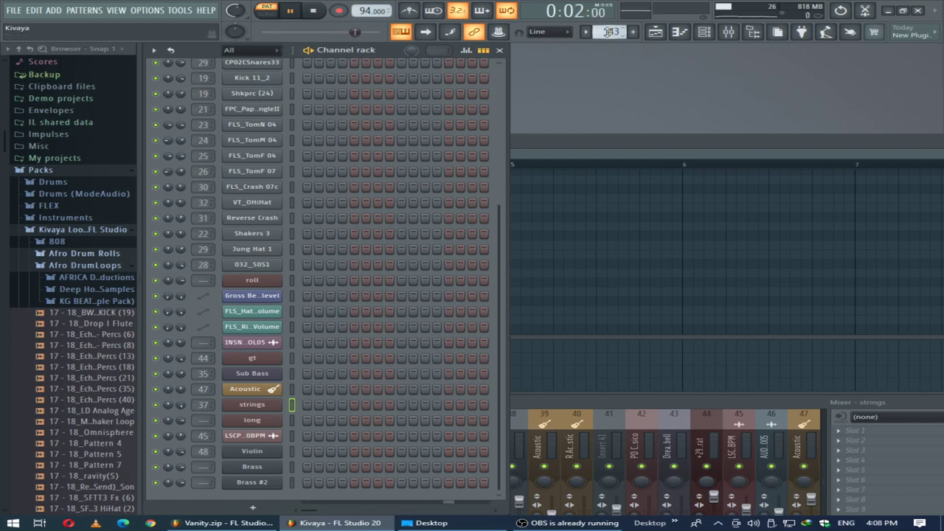
scroll(613, 33, up, 1)
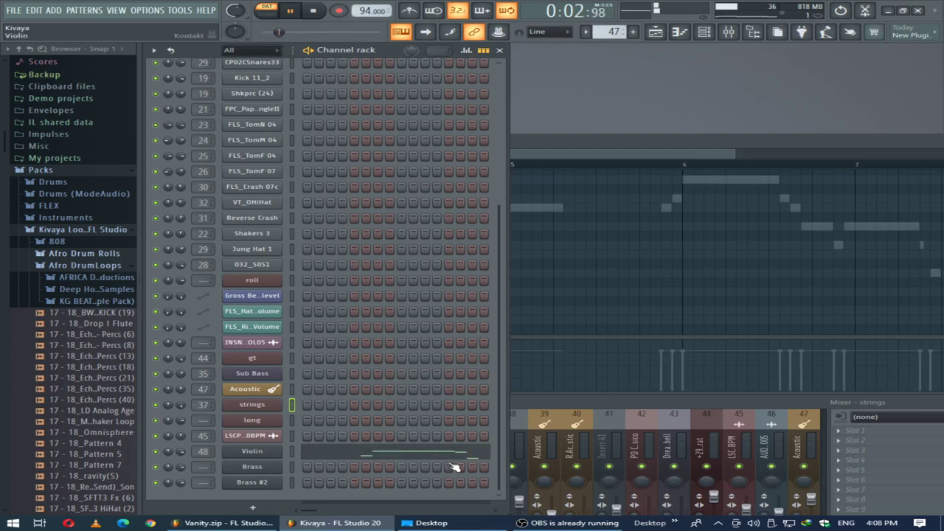
Inspect the Violin channel's Kontakt instrument during playback, bringing its window fully into view and closing it
click(252, 452)
drag(829, 77, 364, 62)
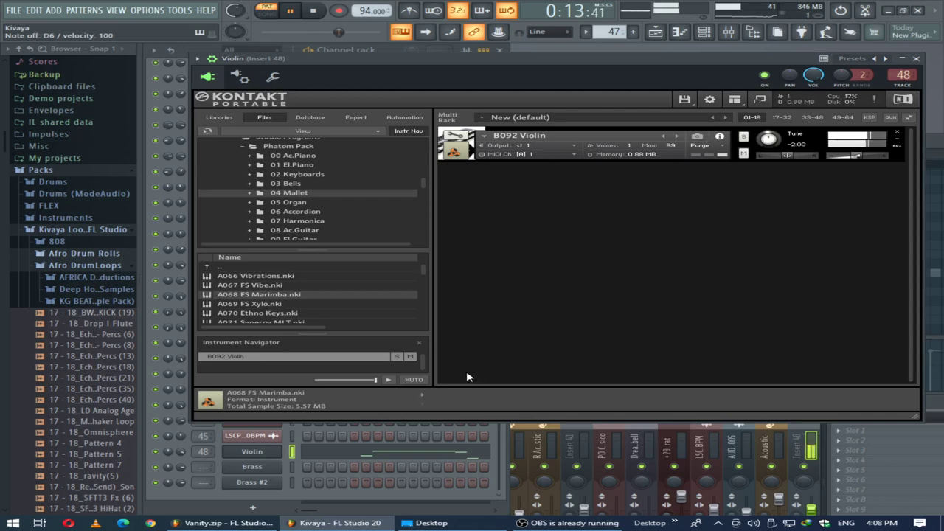
click(915, 58)
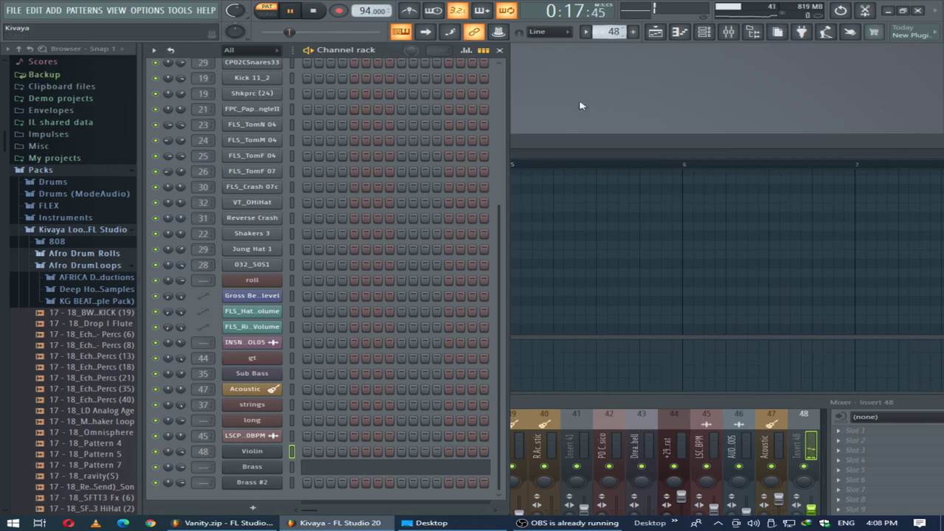
Examine the Brass channel's notes in pattern 48 from bar 25 to 29 in the Piano roll and inspect its Kontakt instrument
key(Down)
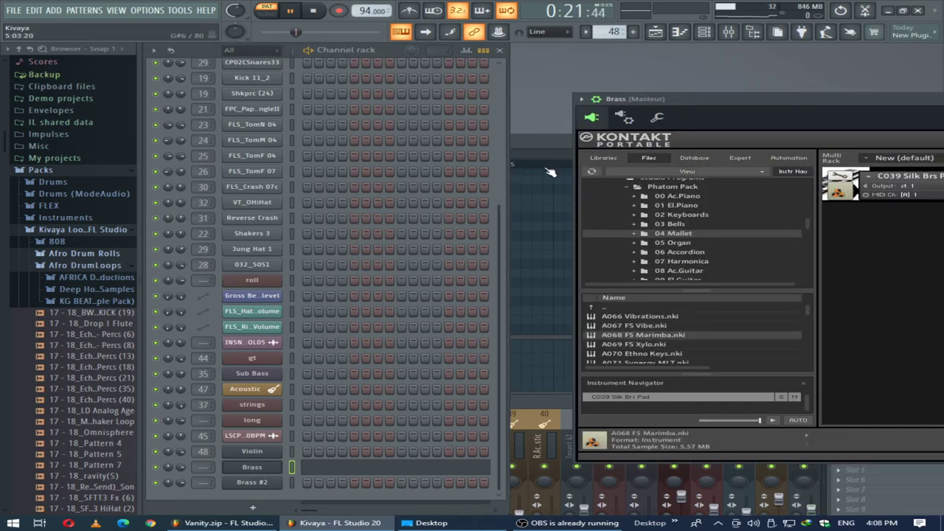
click(545, 149)
drag(154, 157, 706, 166)
click(709, 164)
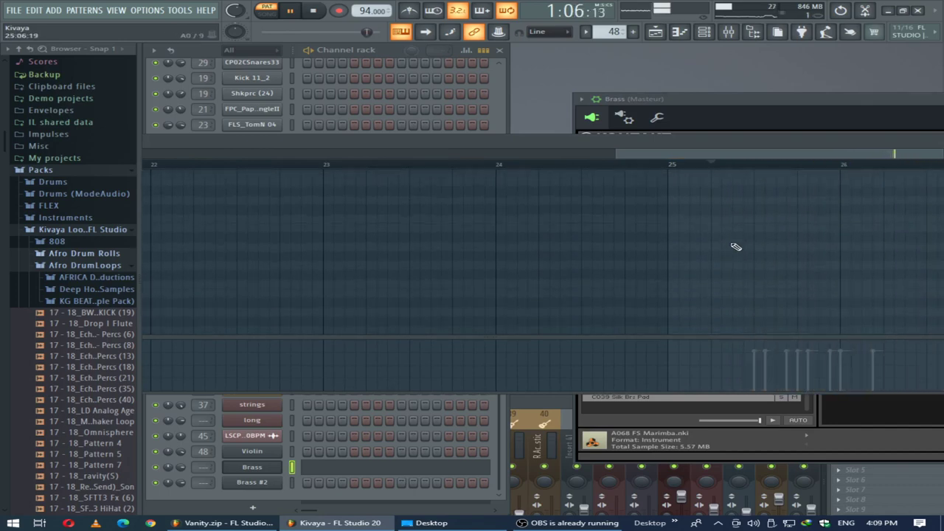
click(401, 476)
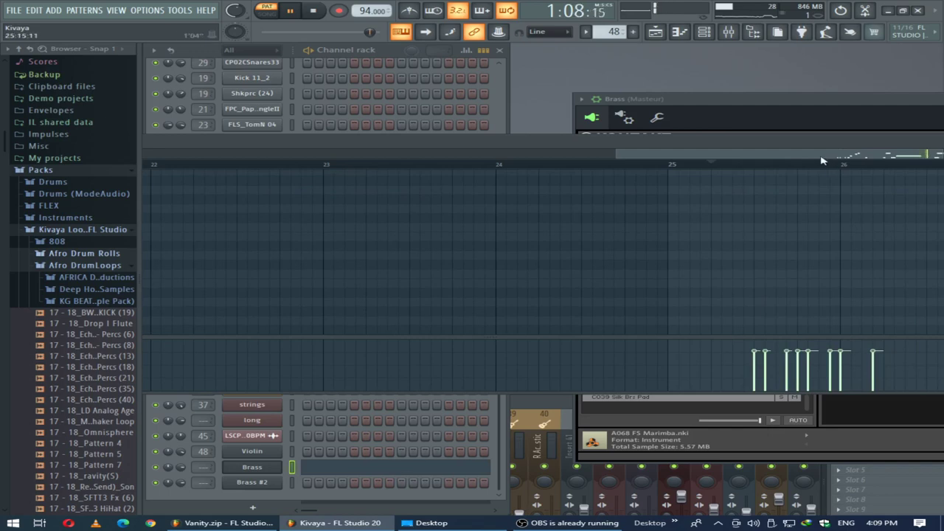
scroll(737, 184, up, 10)
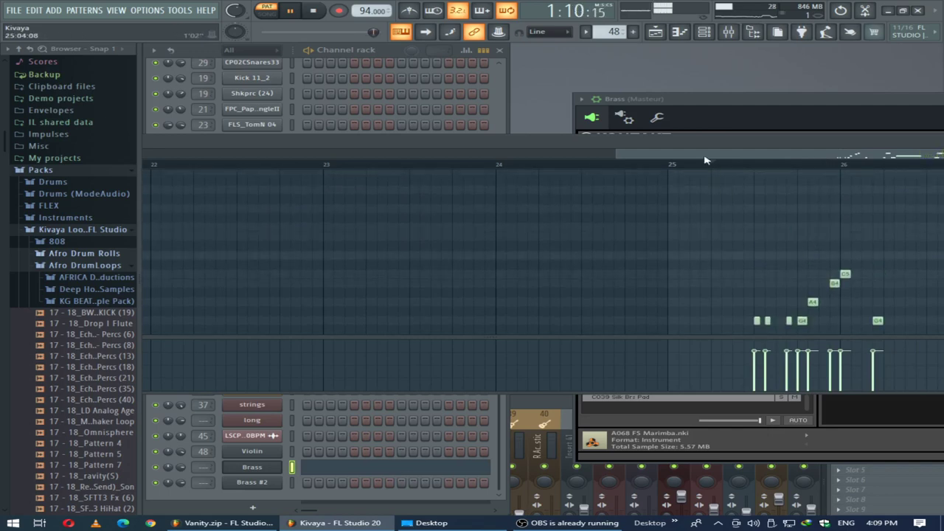
drag(705, 160, 839, 162)
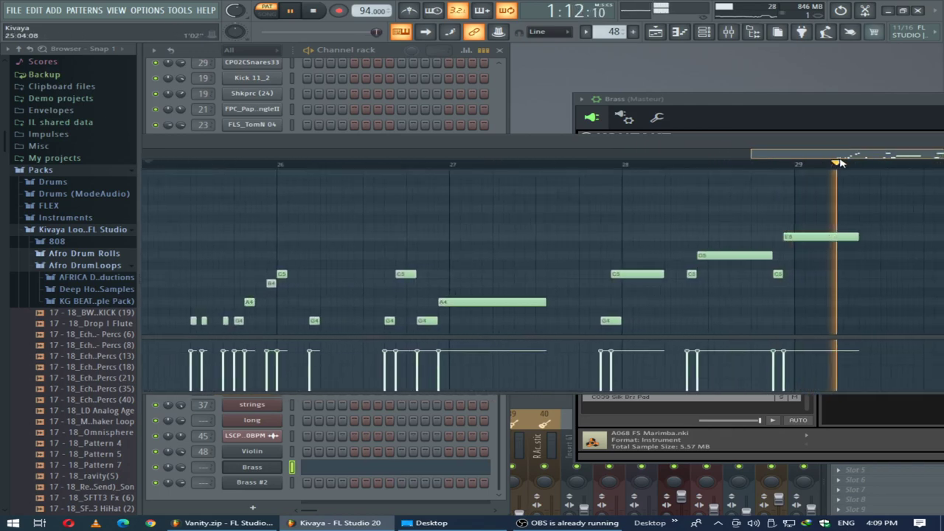
click(796, 102)
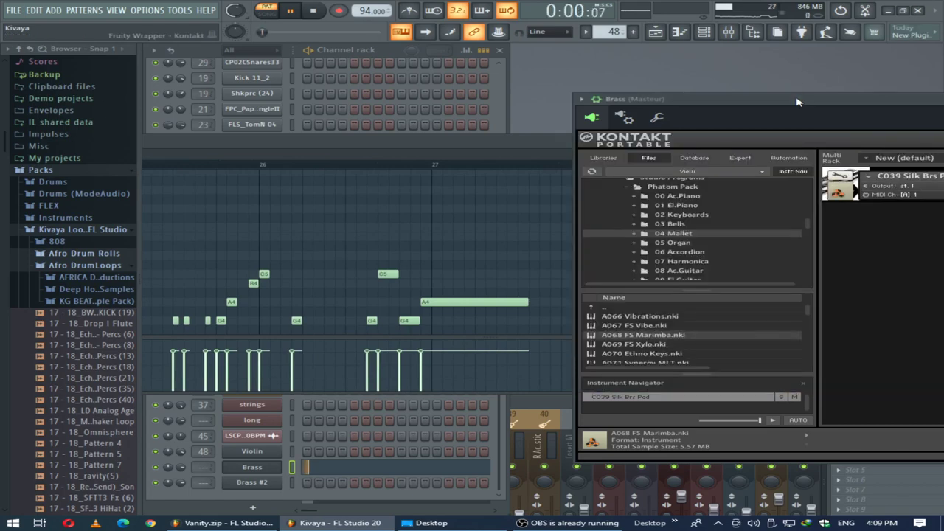
drag(796, 102, 684, 82)
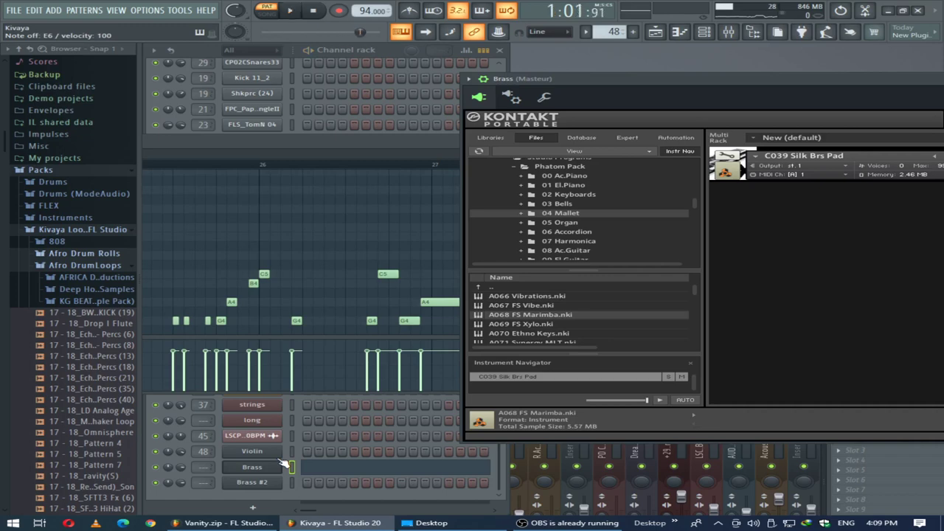
Switch playback to song mode and mute the Acoustic channel in the Channel rack
click(267, 12)
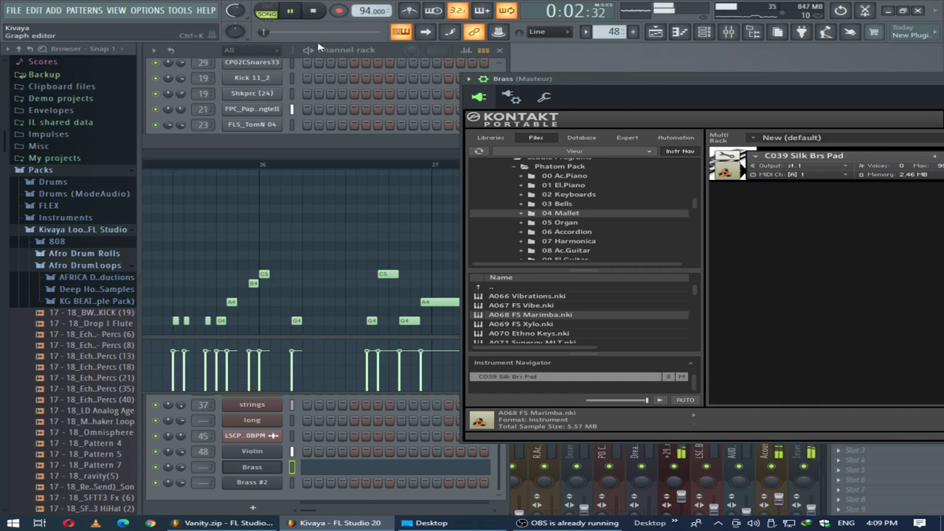
click(404, 499)
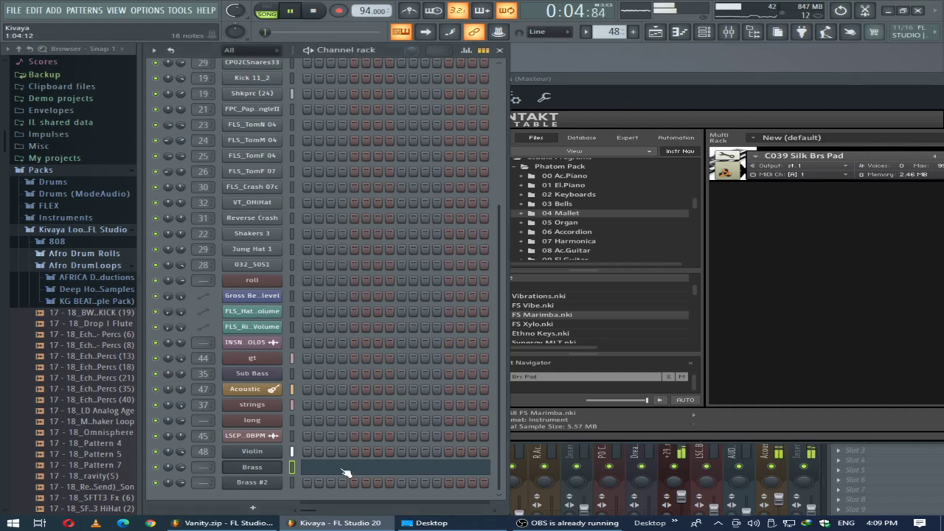
click(155, 388)
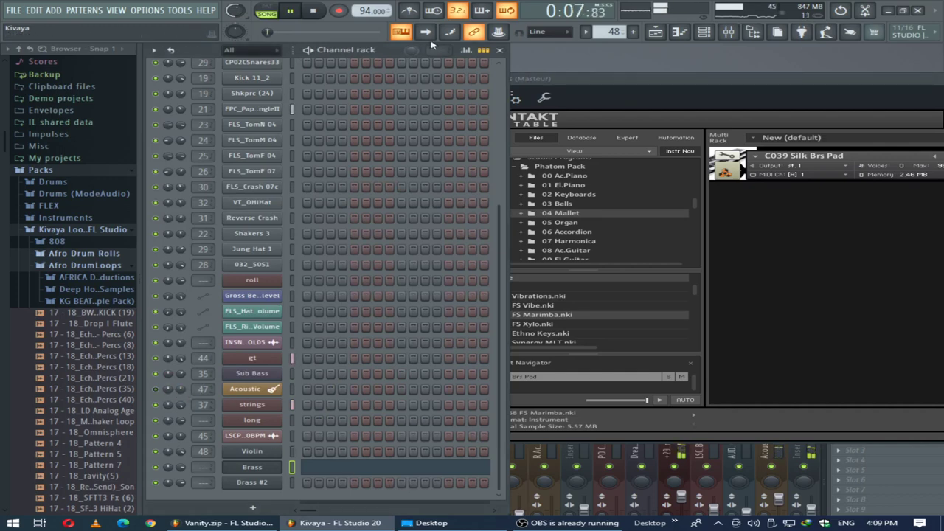
Open the Playlist and examine the arrangement's clips from Track 1 down to Track 17 during playback
click(655, 31)
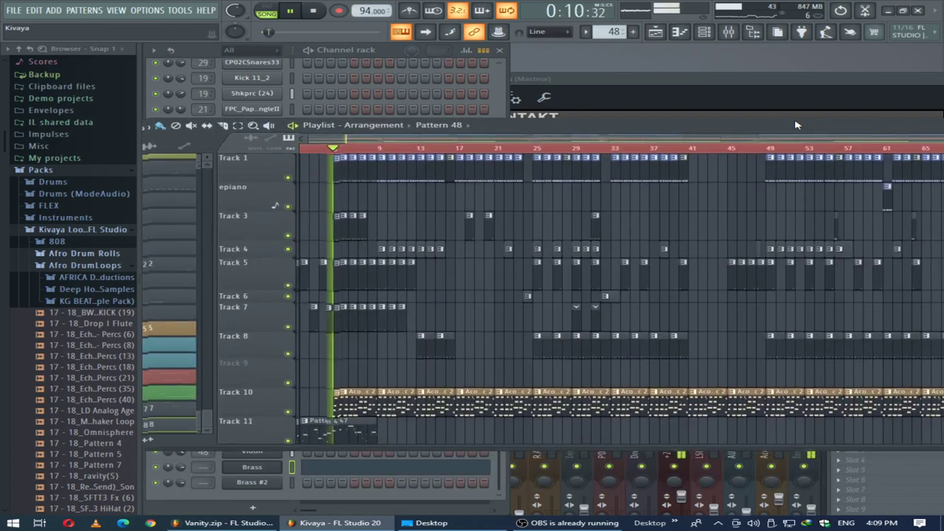
scroll(489, 348, down, 5)
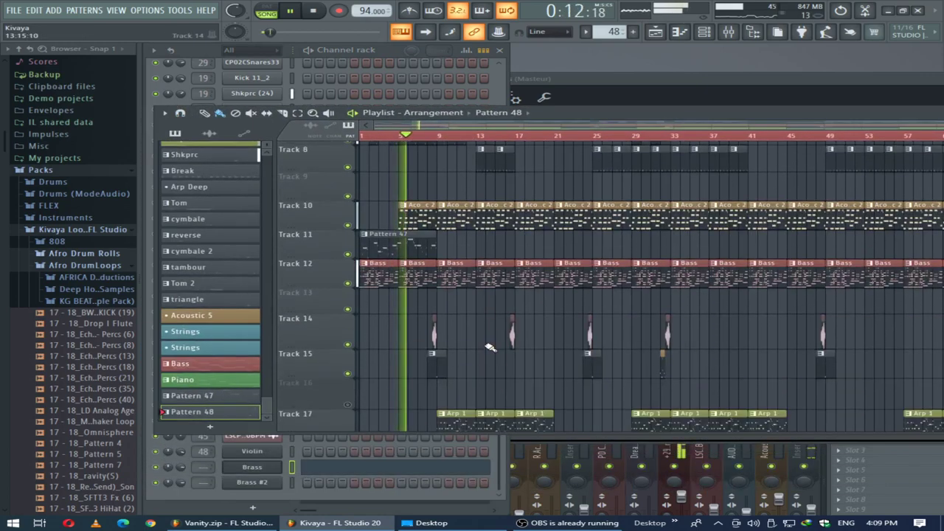
scroll(487, 340, up, 5)
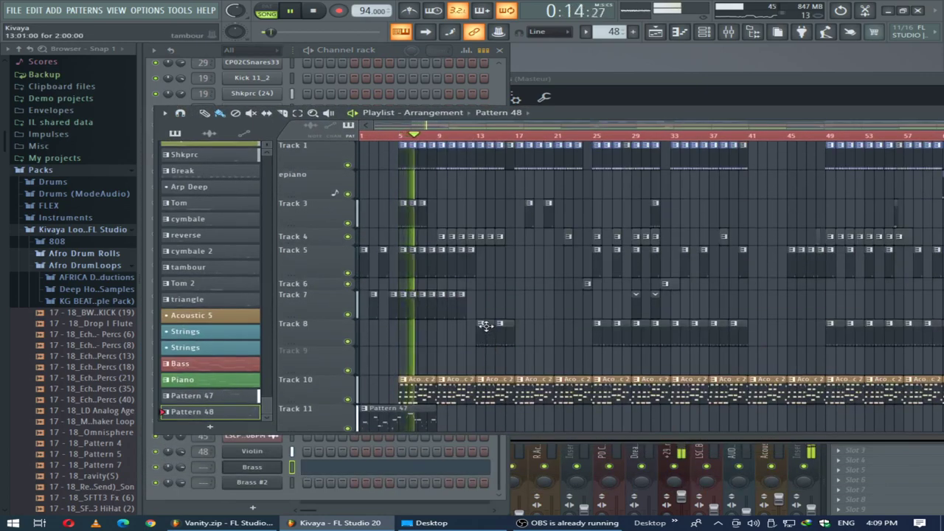
Examine the Playlist arrangement down to Track 24 and across to its end at bar 73, selecting the Spice Temple drum fill clip on Track 14
scroll(484, 329, up, 2)
drag(550, 128, 477, 130)
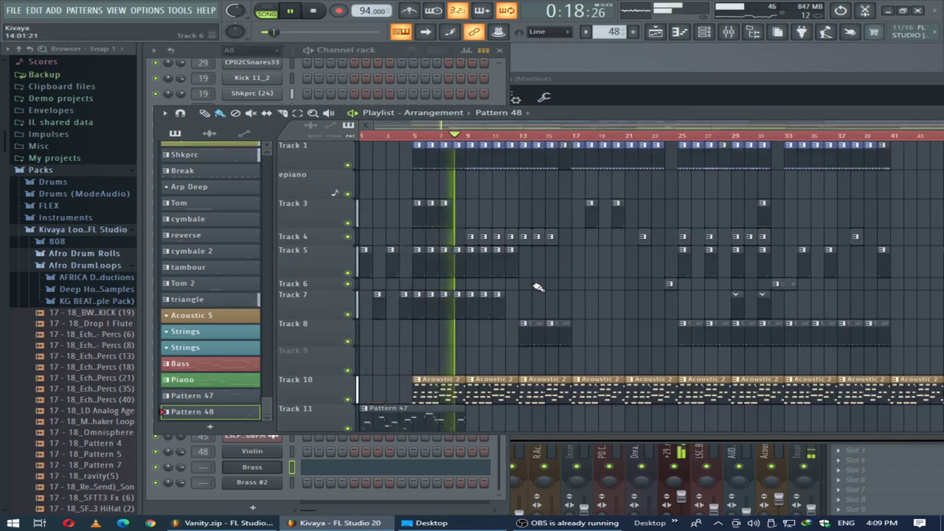
scroll(535, 287, down, 5)
scroll(532, 287, down, 1)
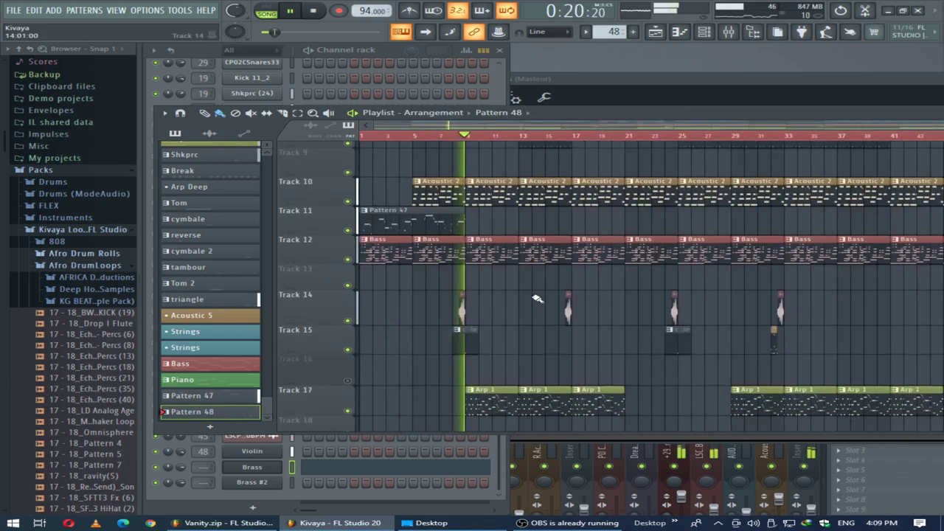
click(460, 308)
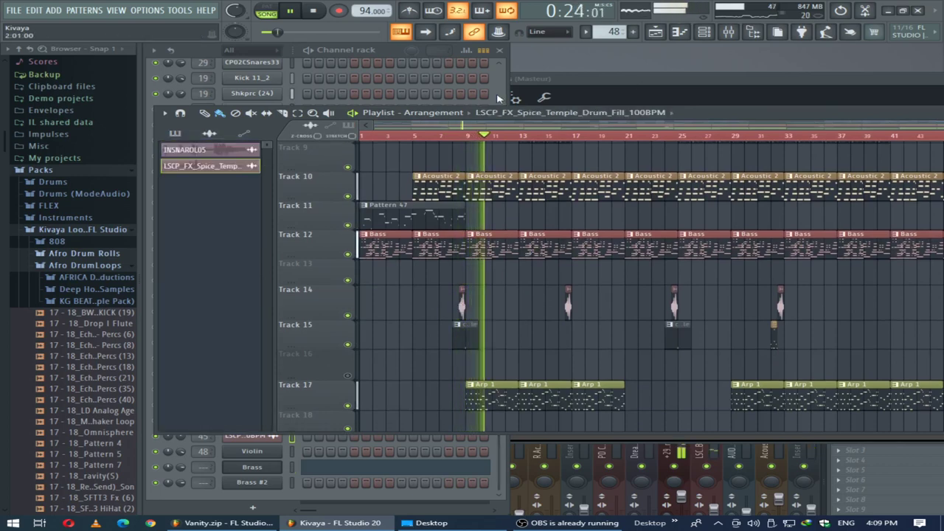
scroll(682, 407, down, 3)
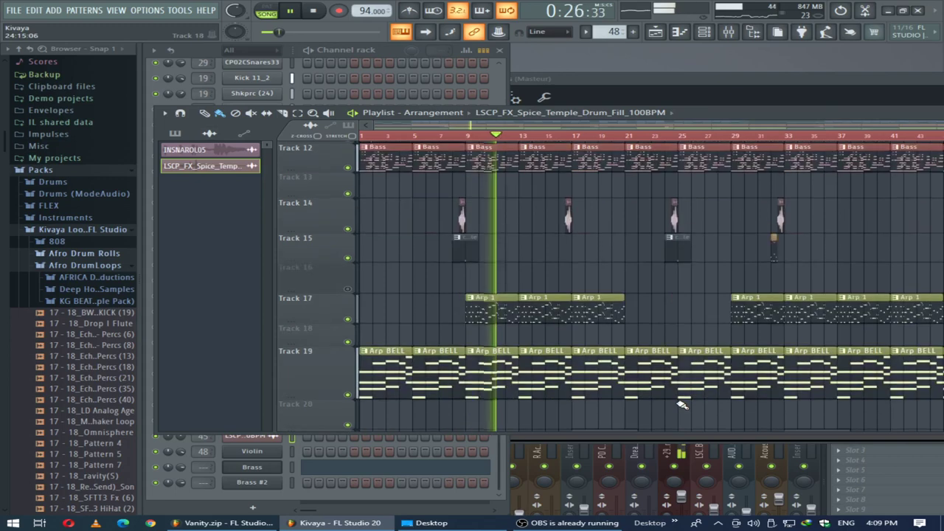
scroll(682, 405, down, 3)
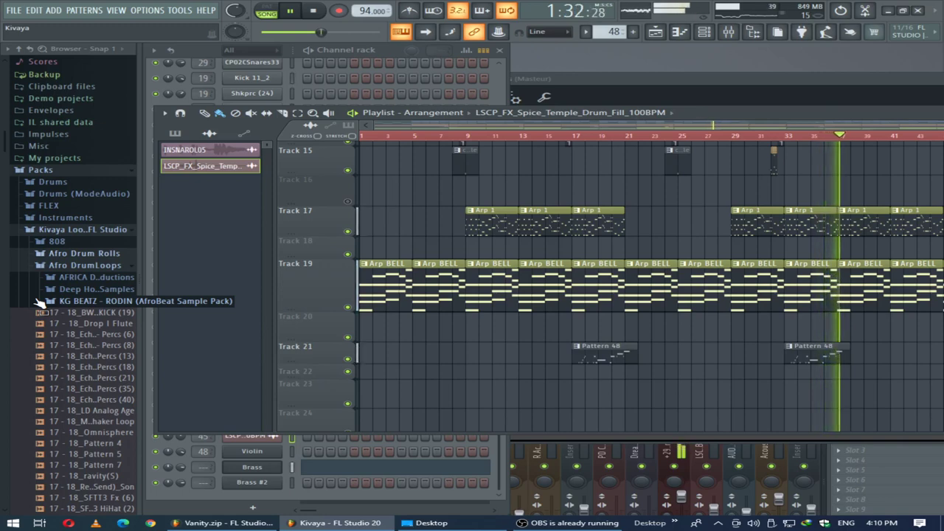
drag(567, 126, 873, 140)
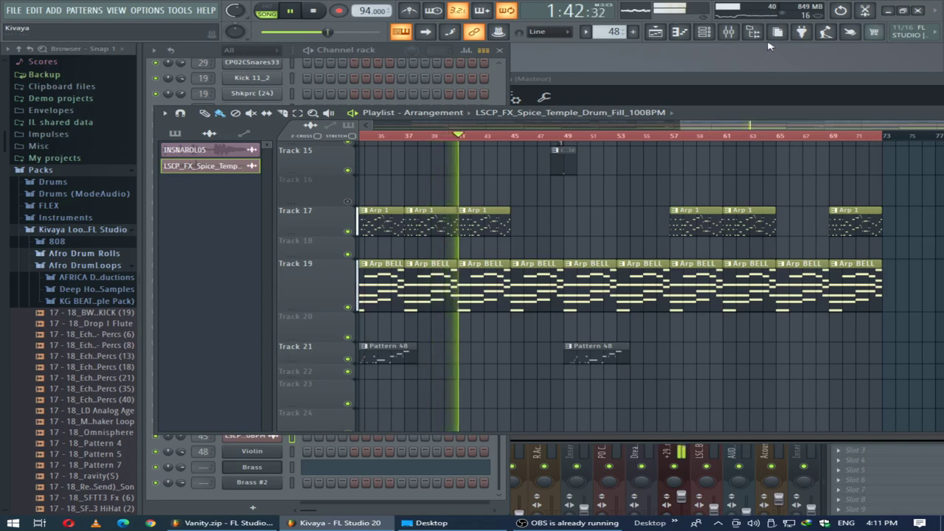
Open the Mixer and move its window above the lower Playlist tracks so inserts 27 to 48 and the effect slots show
click(728, 31)
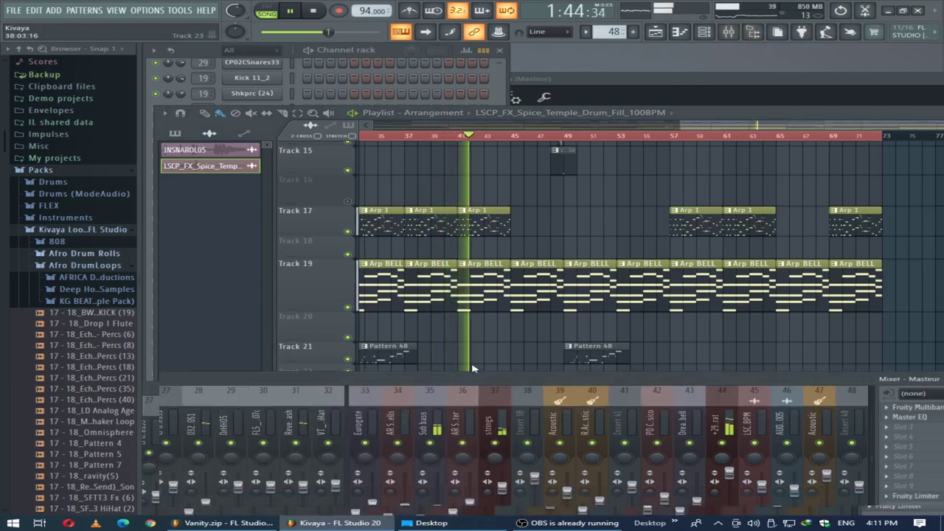
drag(455, 379, 683, 96)
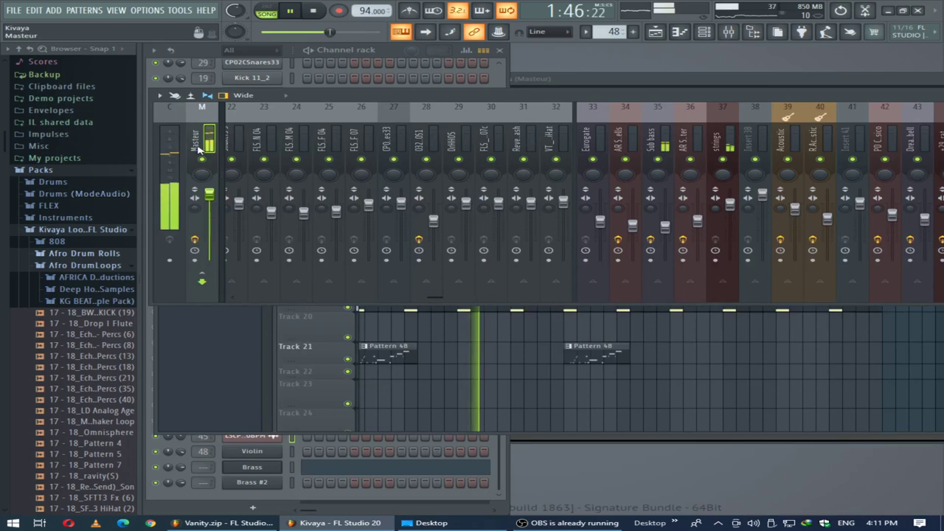
drag(596, 96, 370, 113)
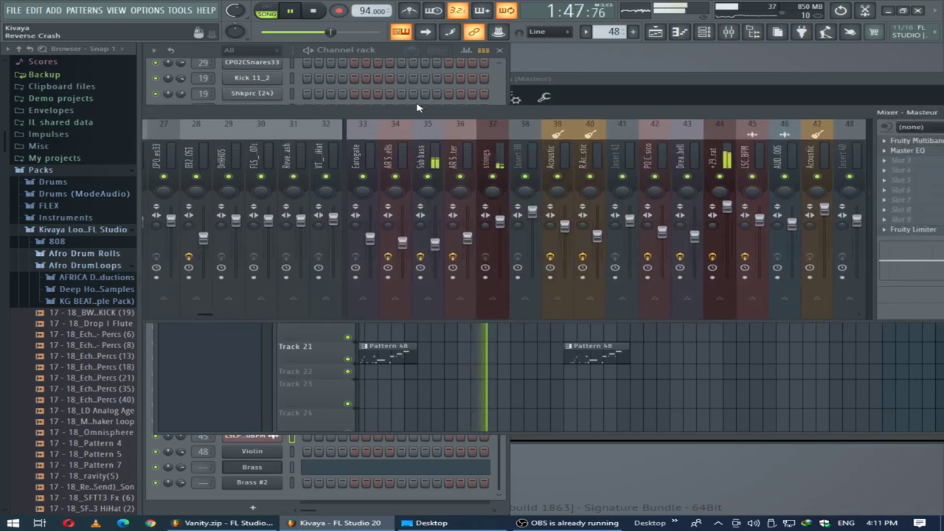
Inspect the Fruity Multiband Compressor, Master EQ and Fruity Limiter on the Masteur track, closing each plugin
click(879, 141)
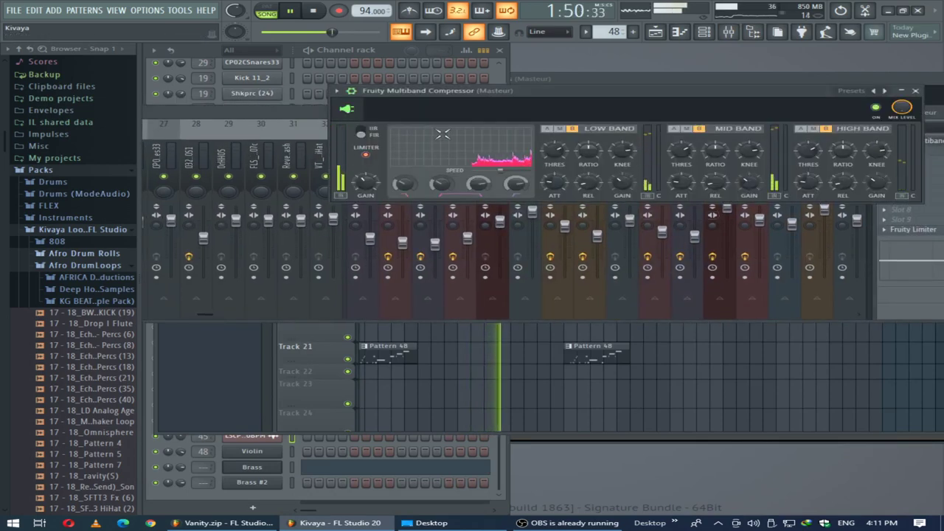
click(915, 91)
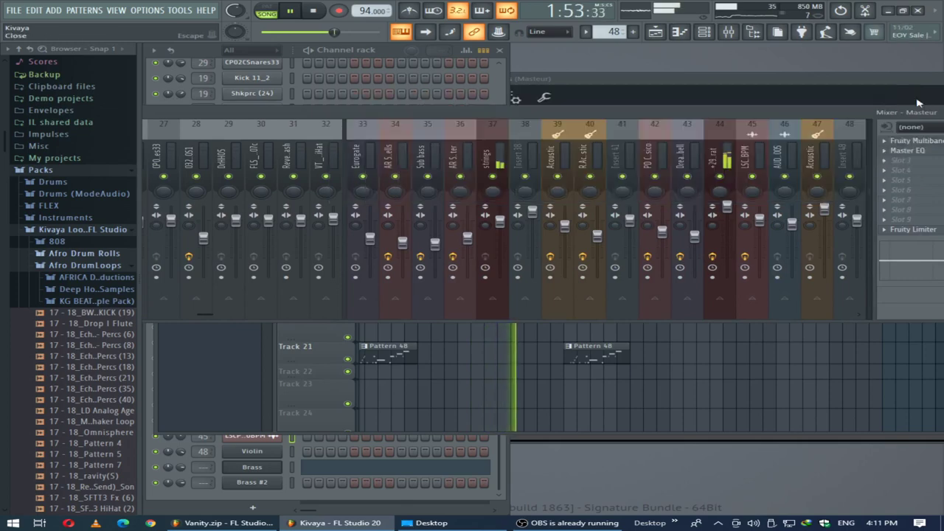
click(919, 151)
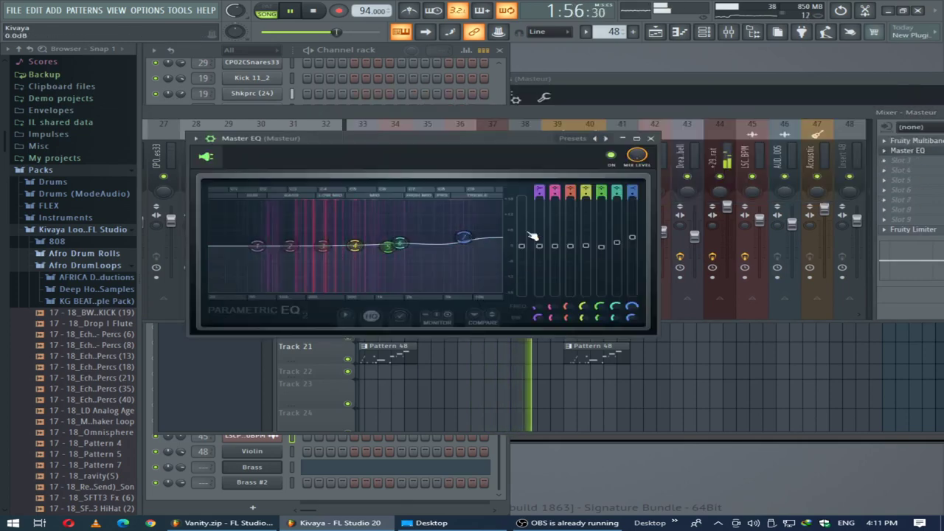
click(909, 150)
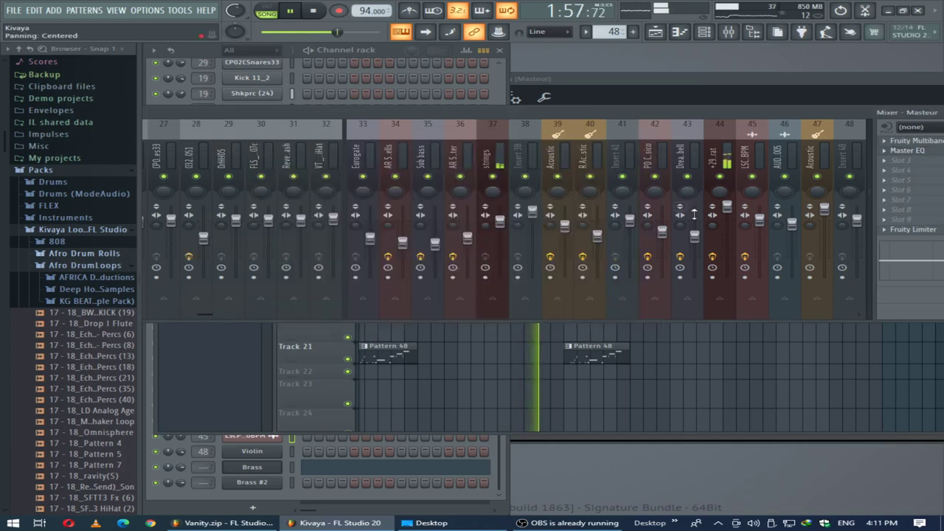
click(928, 232)
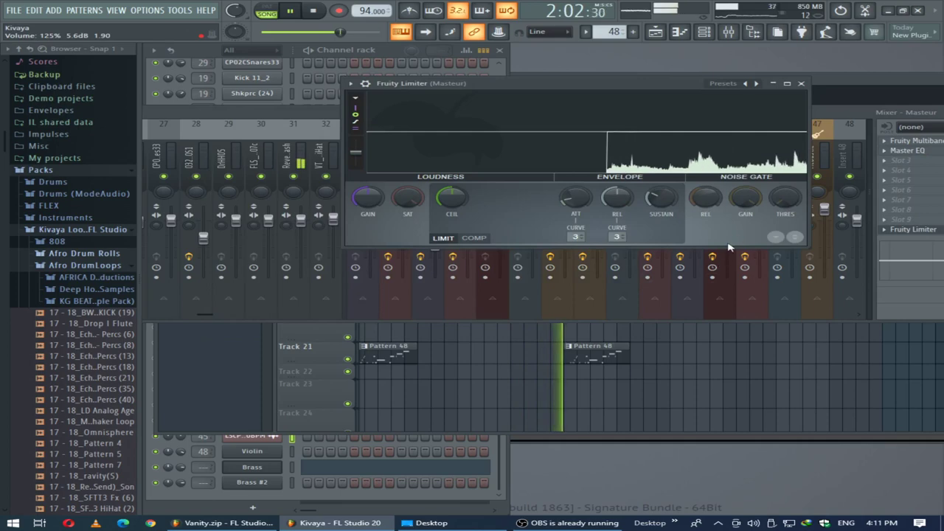
click(801, 84)
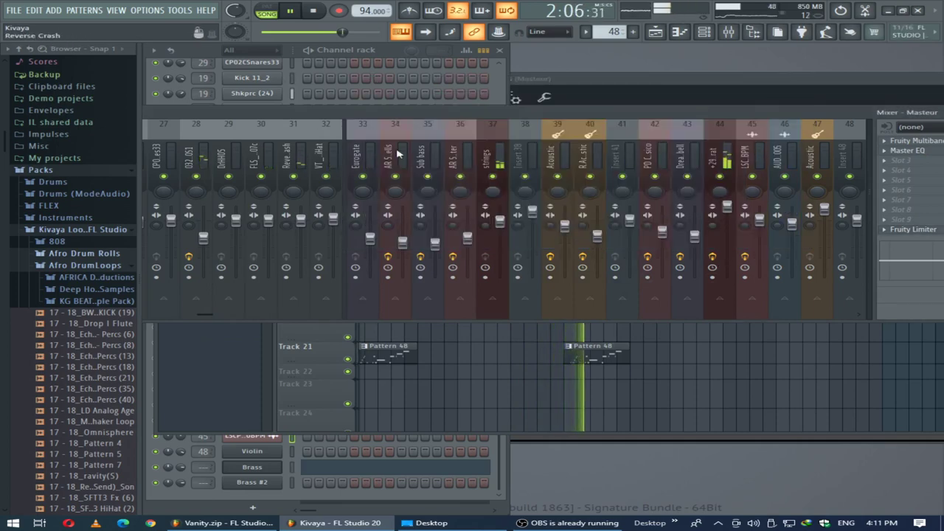
Select the Acoustic track on mixer insert 39 and inspect its Split band EQ routing map, closing the plugin
click(496, 160)
click(552, 161)
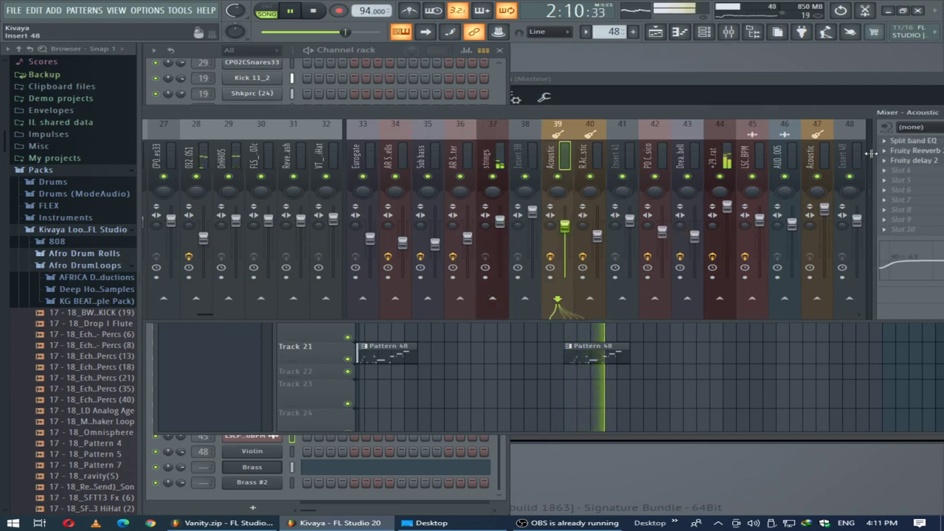
click(913, 141)
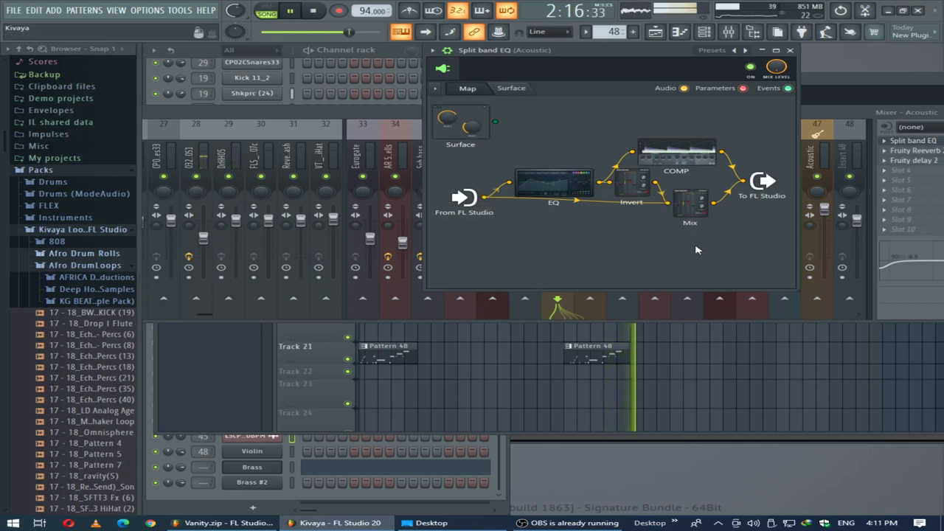
click(791, 50)
Inspect the Classic Delay, Fruity Reeverb 2, Fruity parametric EQ 2 and Fruity Limiter on the R.Acoustic mixer track, closing each plugin
click(590, 168)
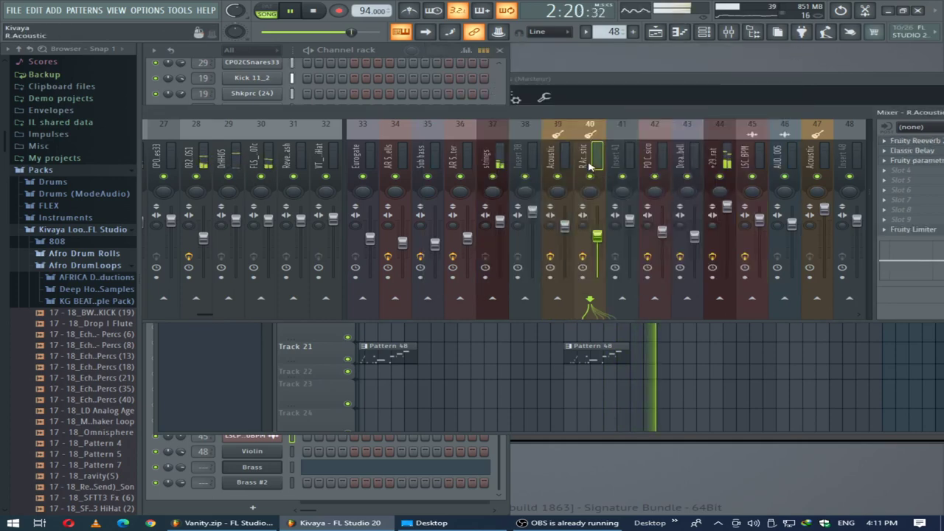
click(921, 151)
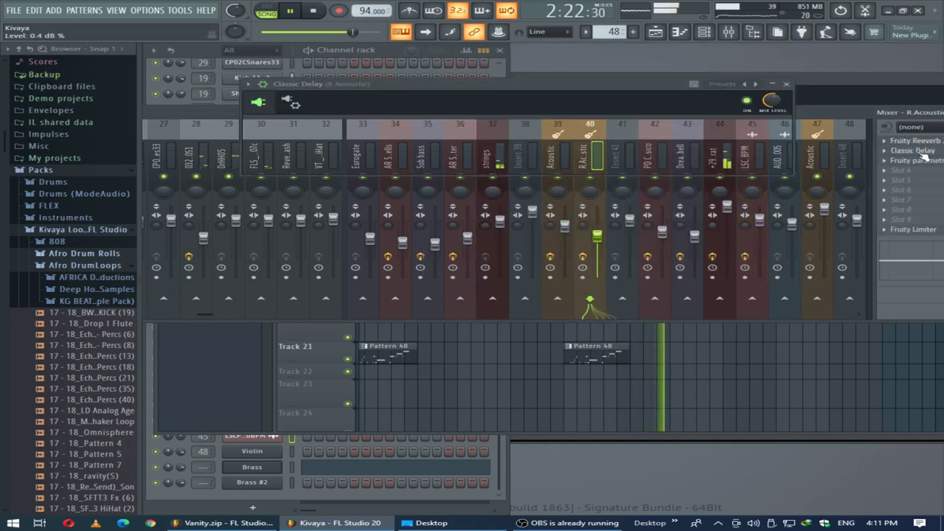
click(787, 85)
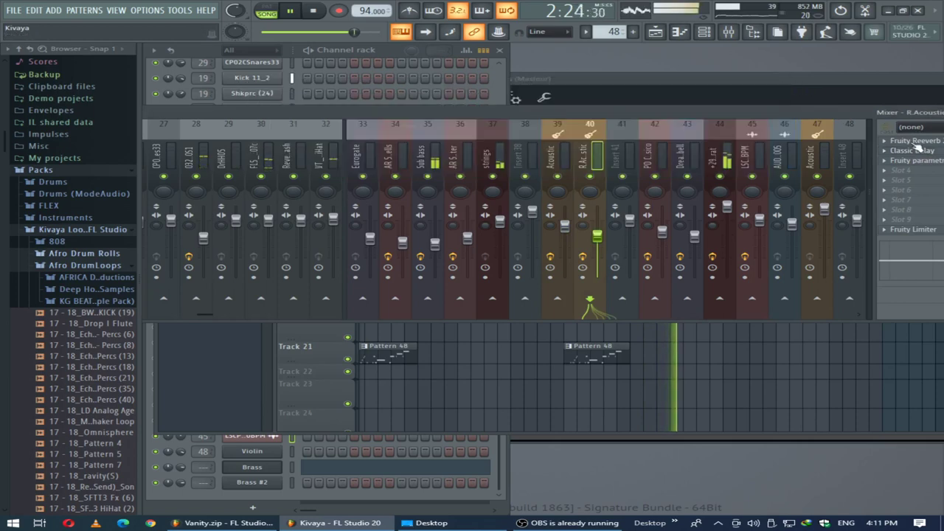
click(918, 143)
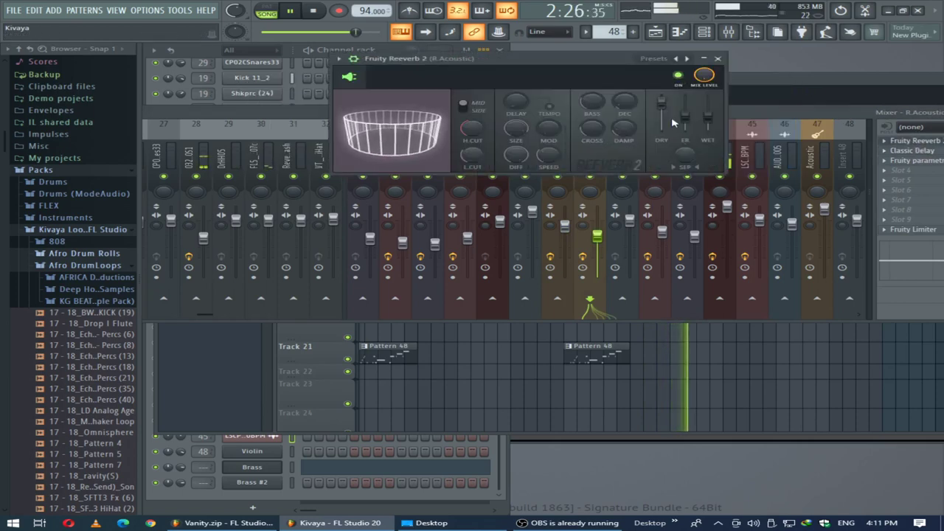
click(718, 59)
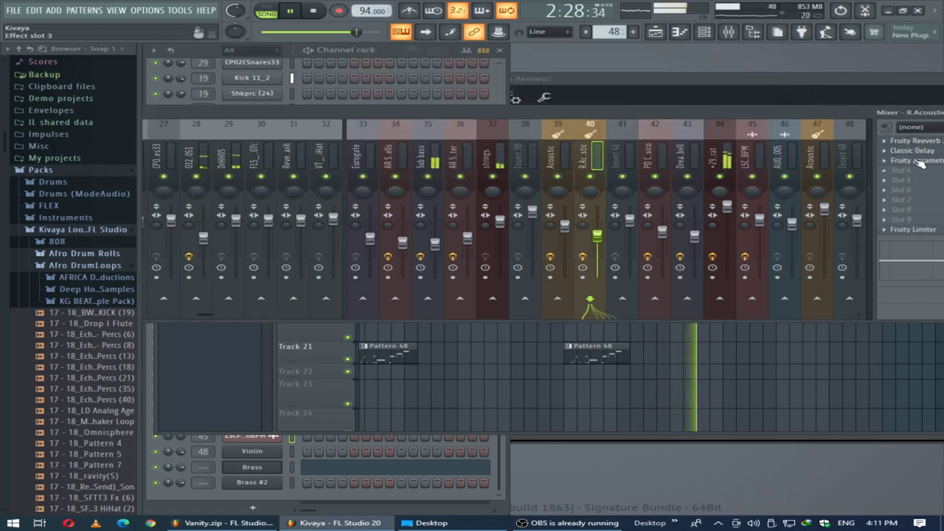
click(913, 160)
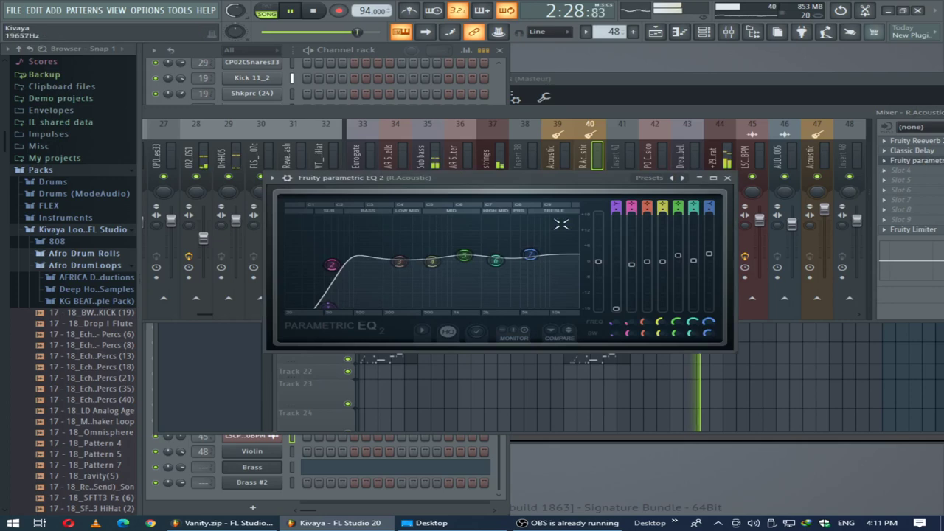
click(727, 179)
click(913, 229)
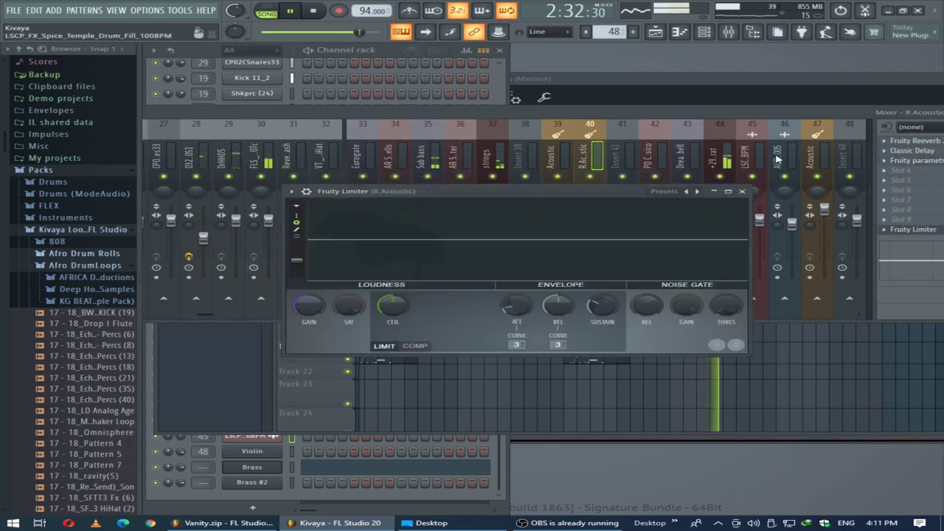
click(743, 192)
Inspect the Fruity parametric EQ 2 on the PD Classico track and the Fruity delay 2 on the Dream bell track
click(652, 156)
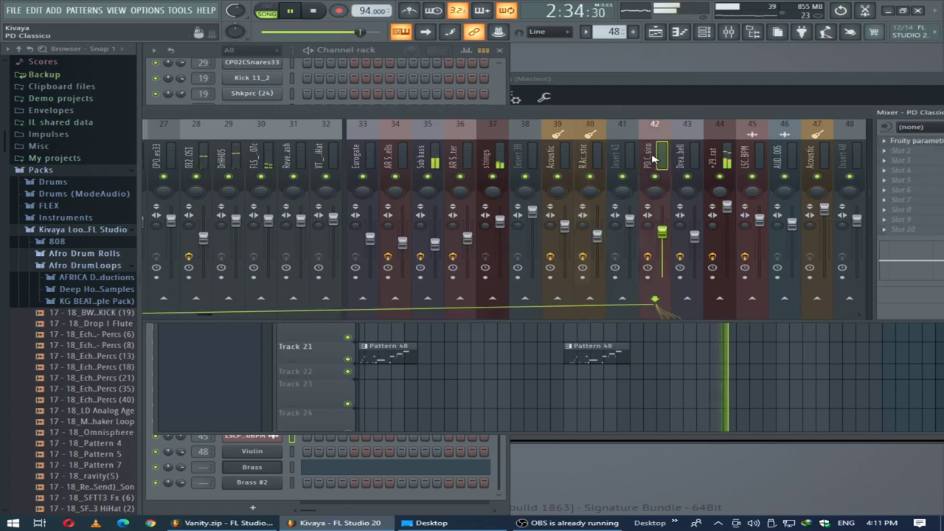
click(914, 140)
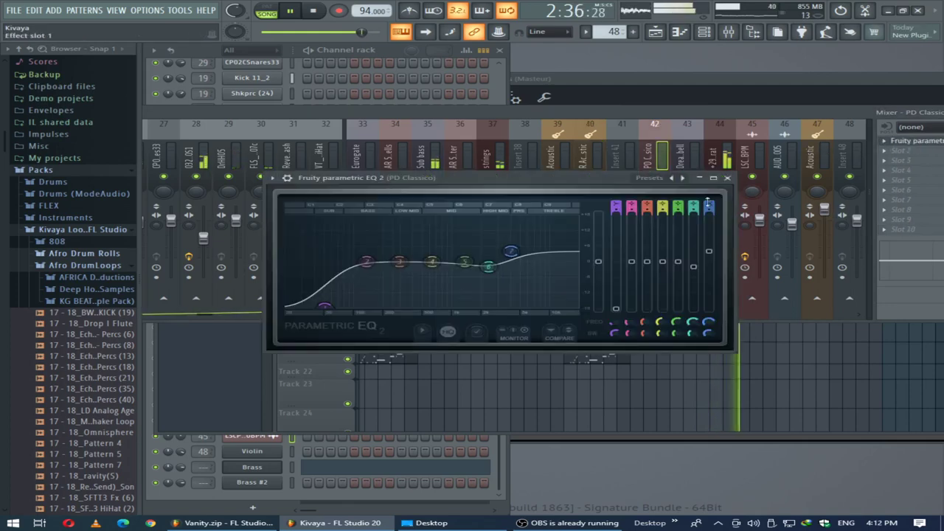
click(727, 178)
click(680, 157)
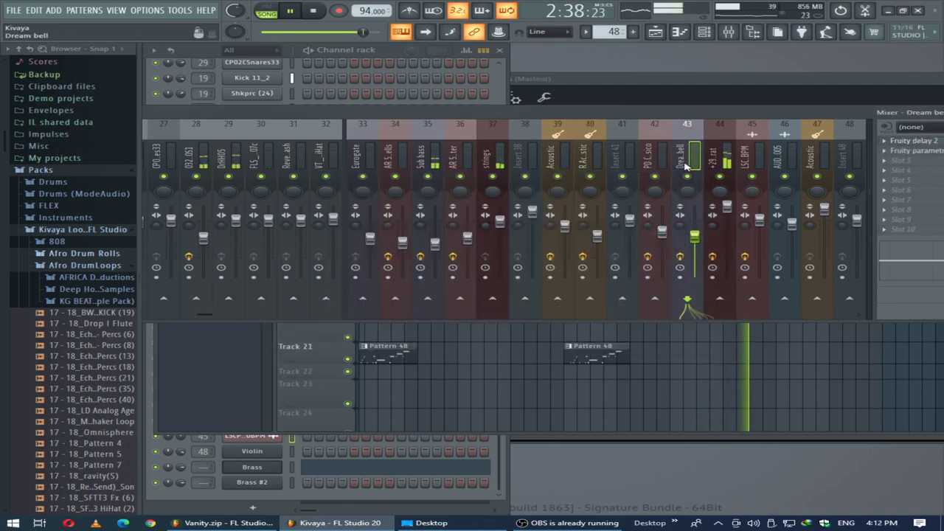
click(922, 141)
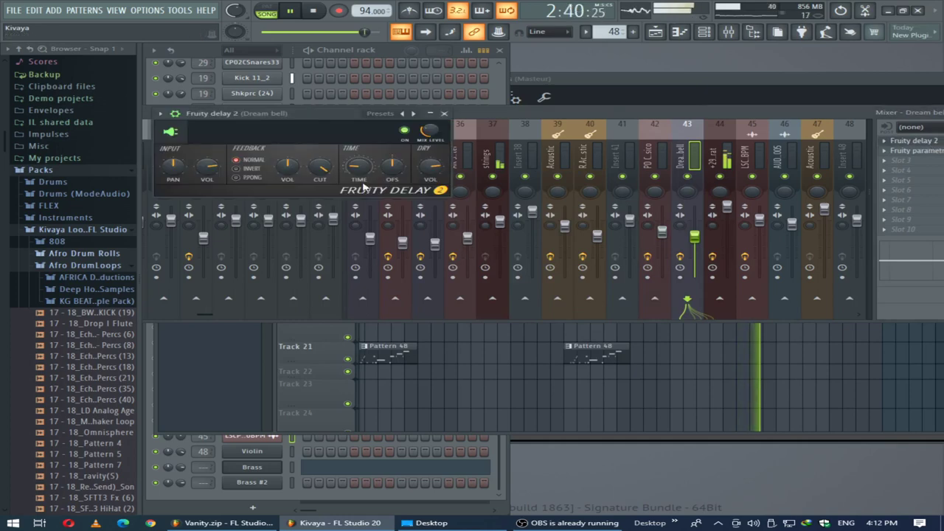
click(444, 113)
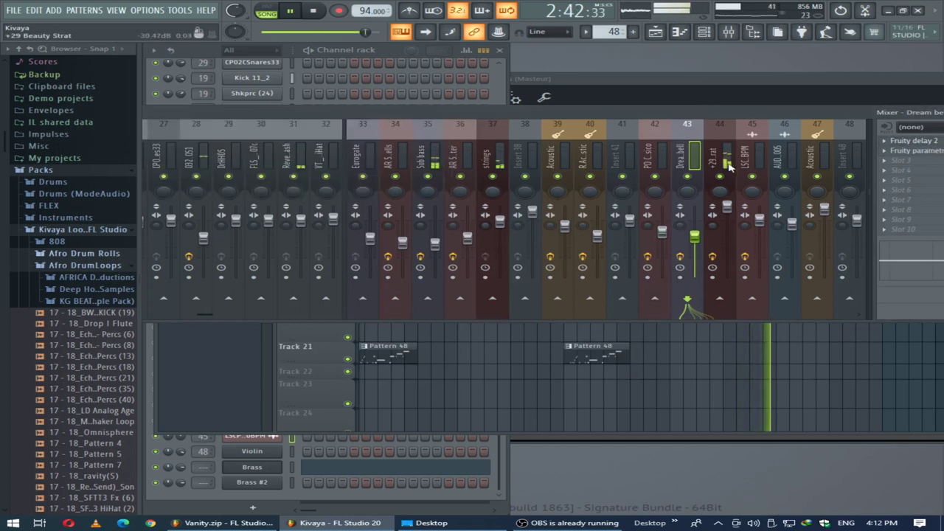
Inspect the Fruity parametric EQ 2 on the +29 Beauty Strat track and the Fruity Reeverb 2 on the Spice Temple drum fill track
click(727, 164)
click(917, 141)
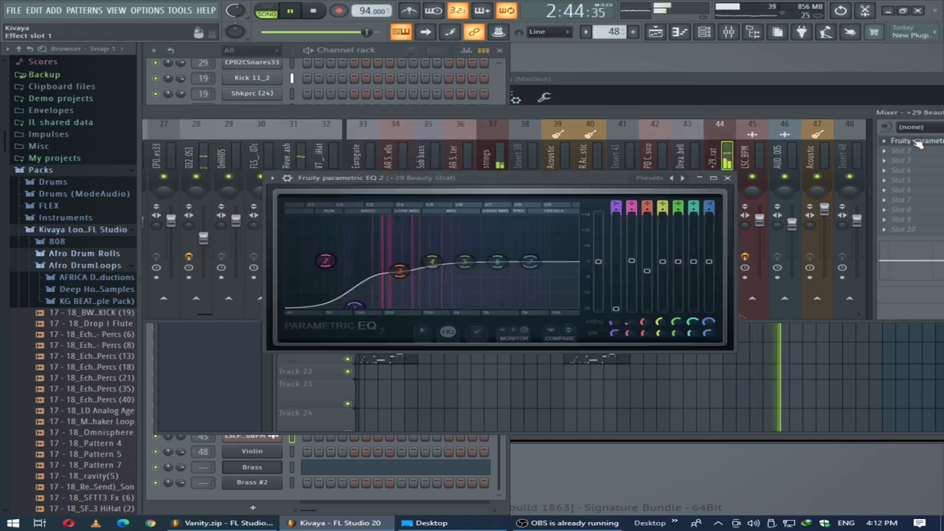
click(727, 178)
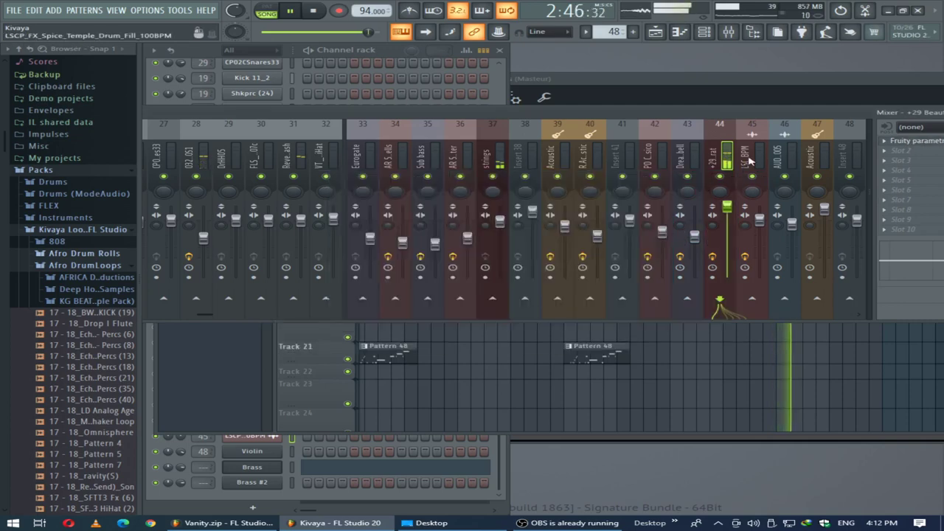
click(752, 159)
click(901, 144)
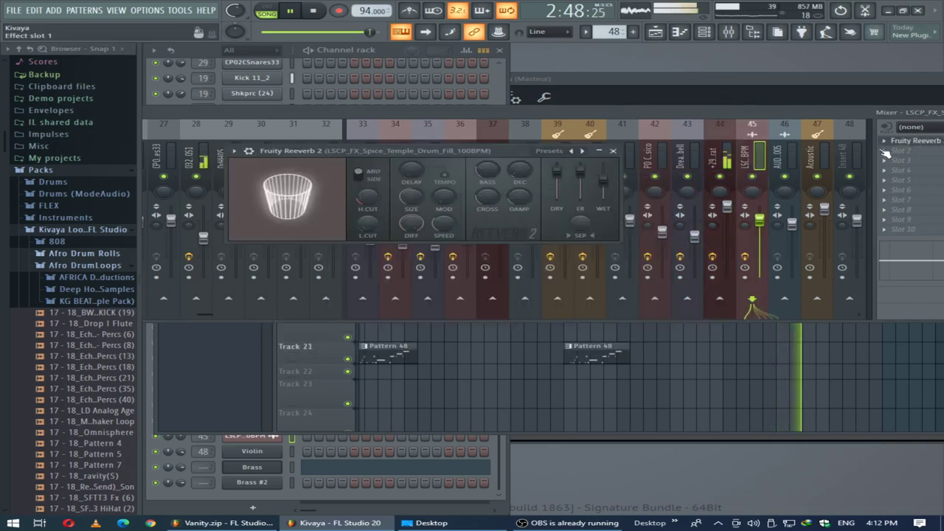
click(614, 151)
Inspect the Fruity parametric EQ 2, Fruity Delay 3, Fruity Reeverb 2 and Fruity Limiter on the gloireadieu# track, closing the reverb and limiter
click(818, 157)
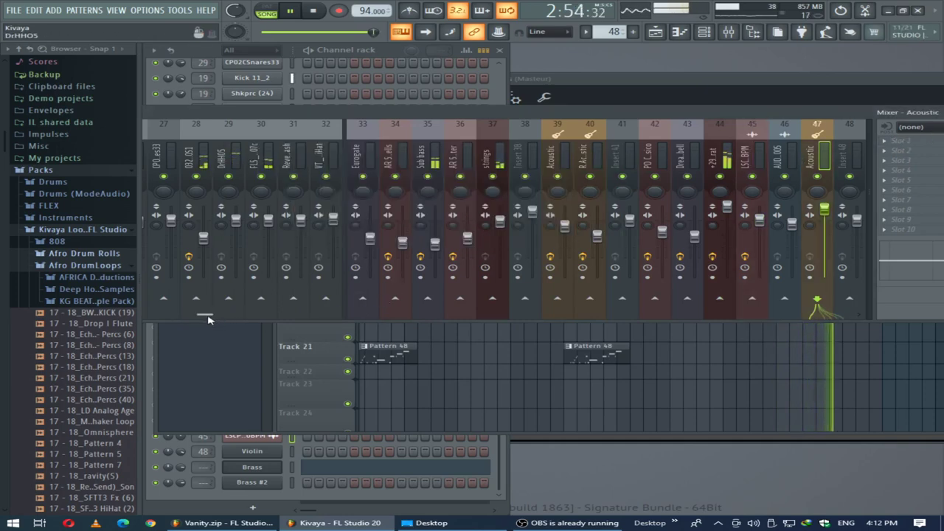
drag(208, 318, 349, 320)
click(345, 151)
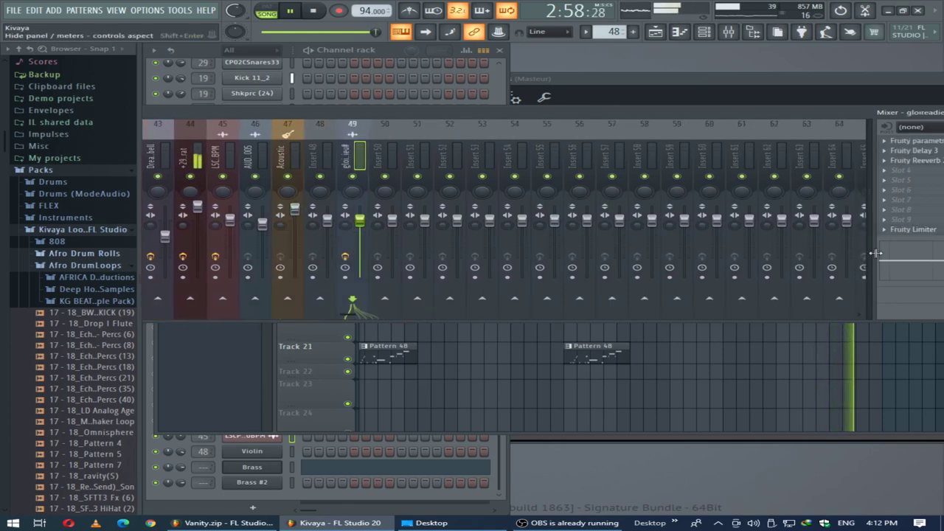
click(917, 143)
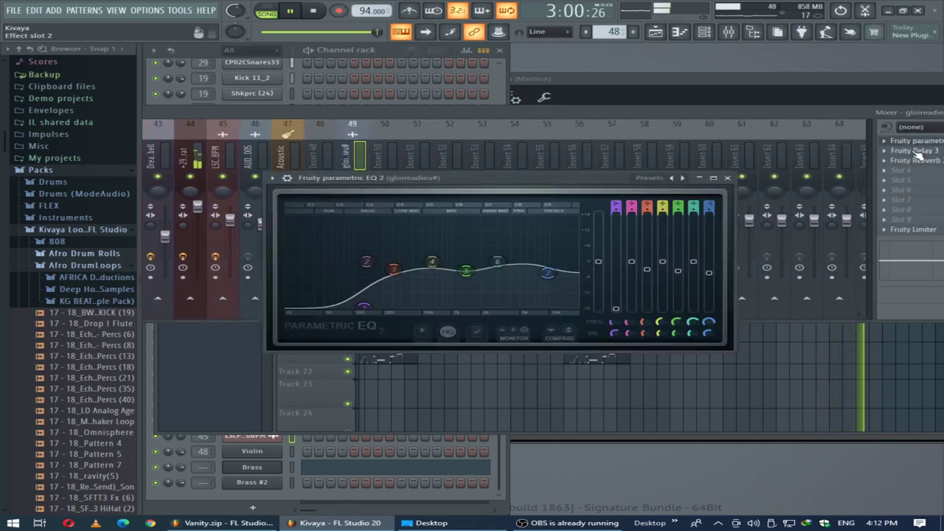
click(918, 152)
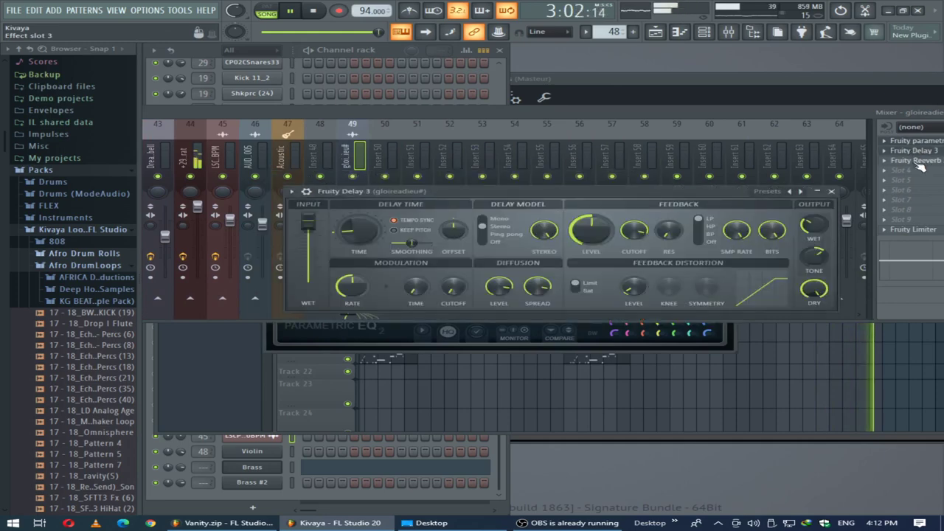
click(918, 161)
click(911, 230)
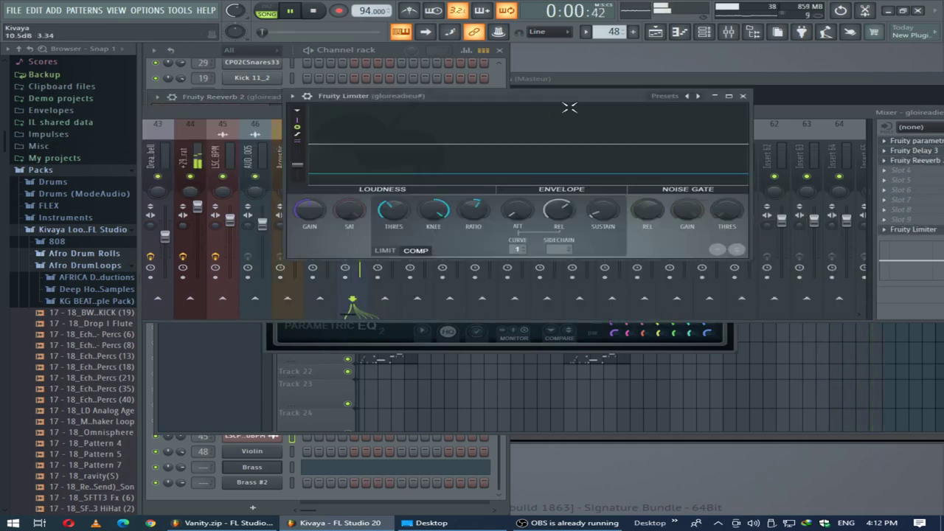
click(743, 96)
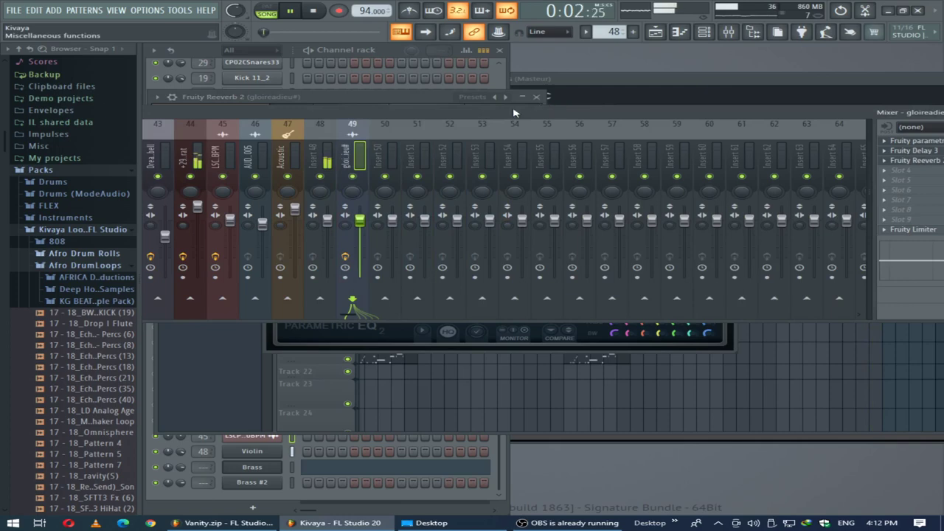
click(540, 97)
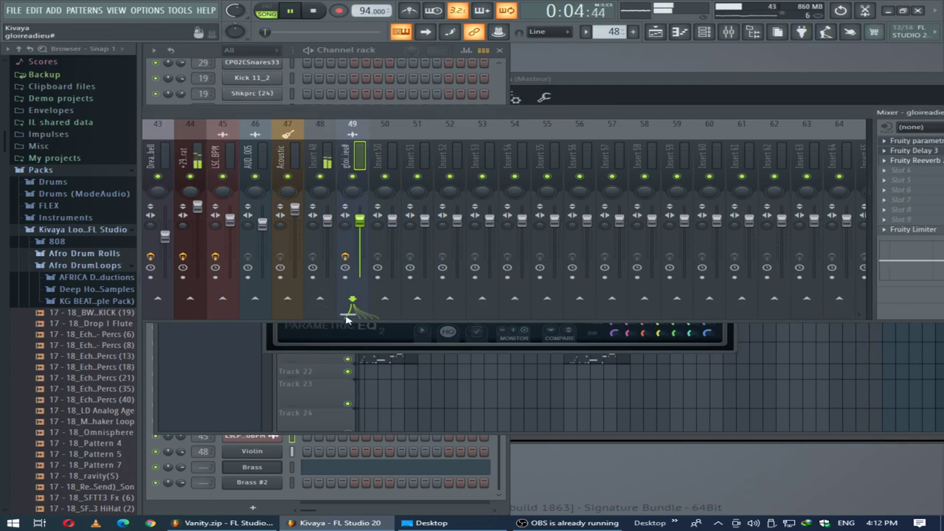
Inspect the Fruity parametric EQ 2 on the Kick track at mixer insert 19, closing the plugin
scroll(346, 319, left, 10)
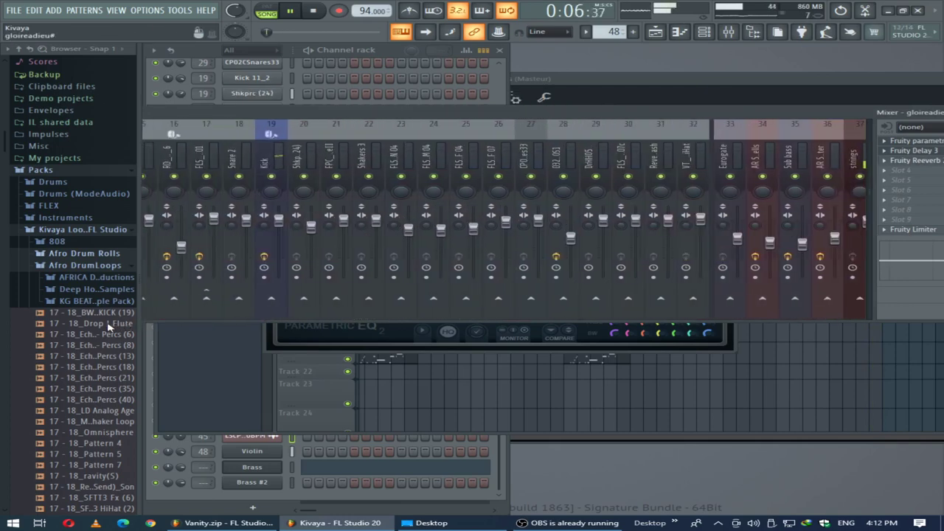
scroll(238, 215, left, 1)
click(305, 153)
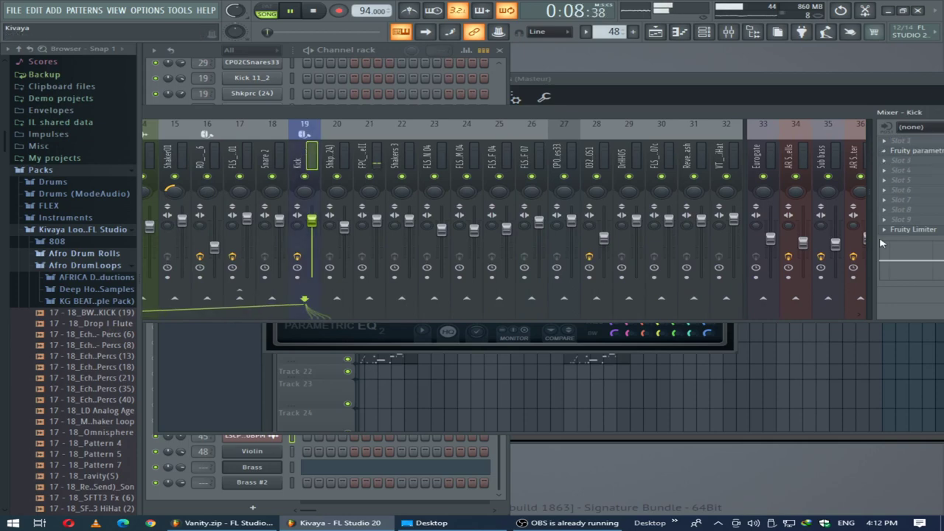
click(933, 151)
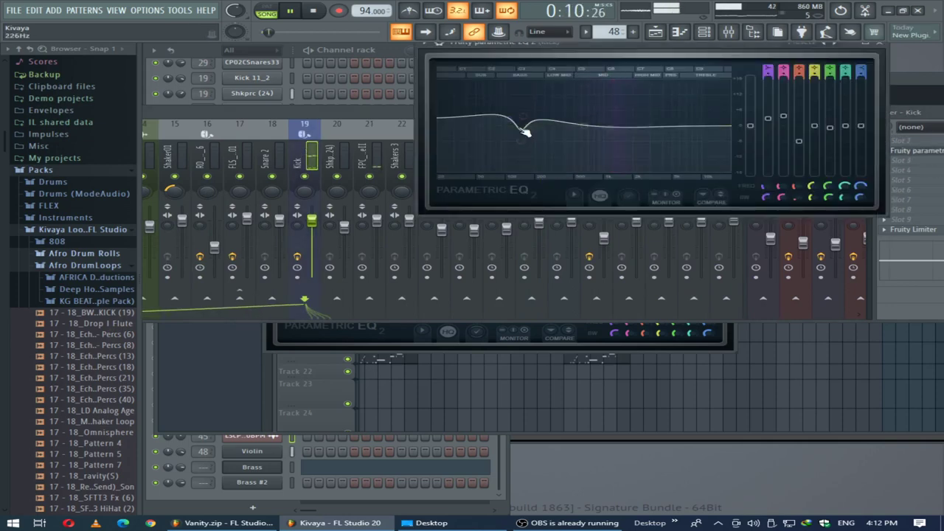
click(883, 46)
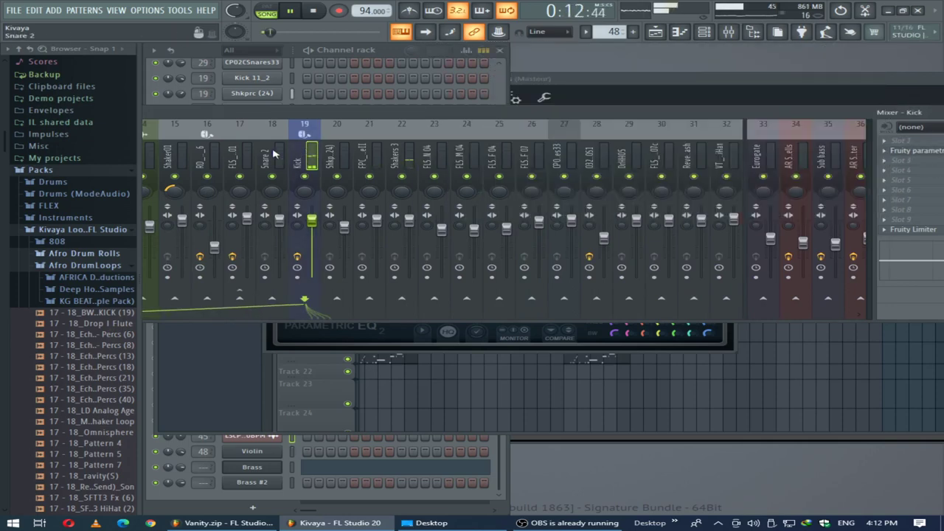
Check the effect slots of the Shkprc (24) and FLS_Rim 01 tracks and look through the remaining drum inserts
click(328, 154)
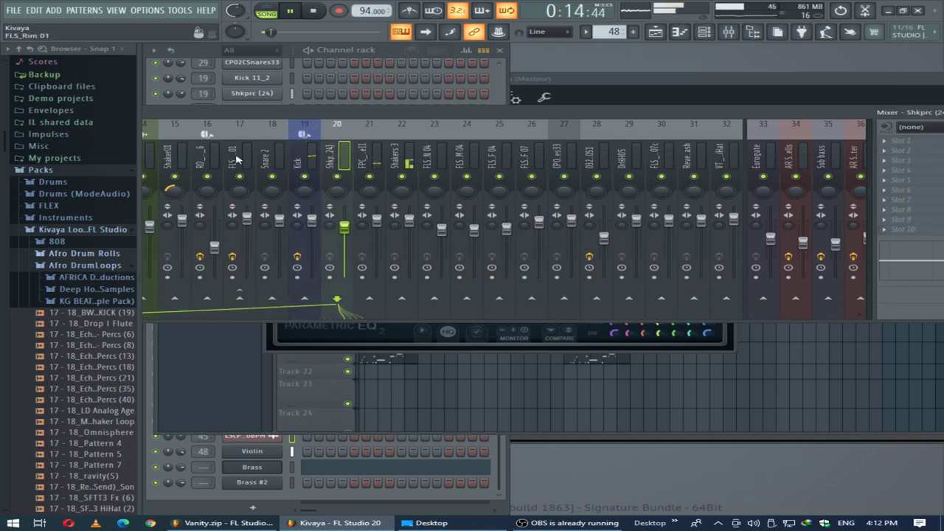
click(236, 158)
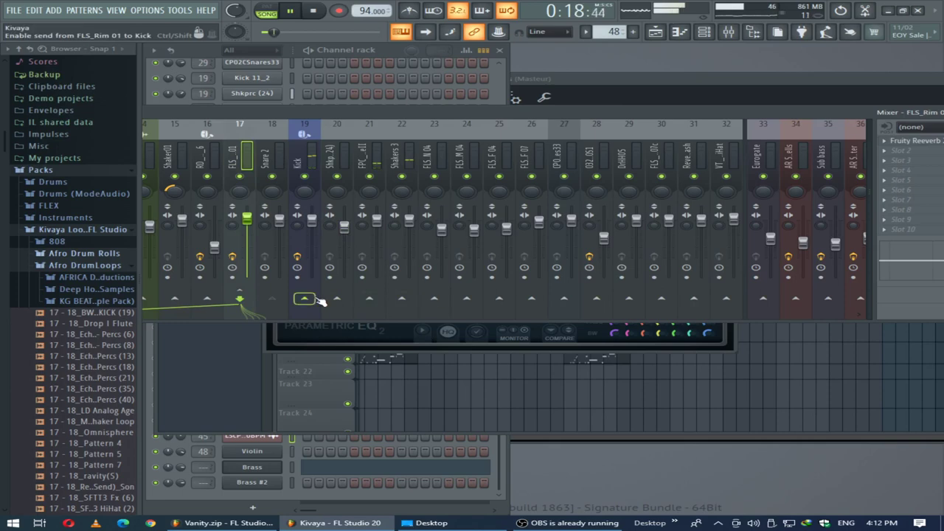
key(Left)
key(Left)
key(Left)
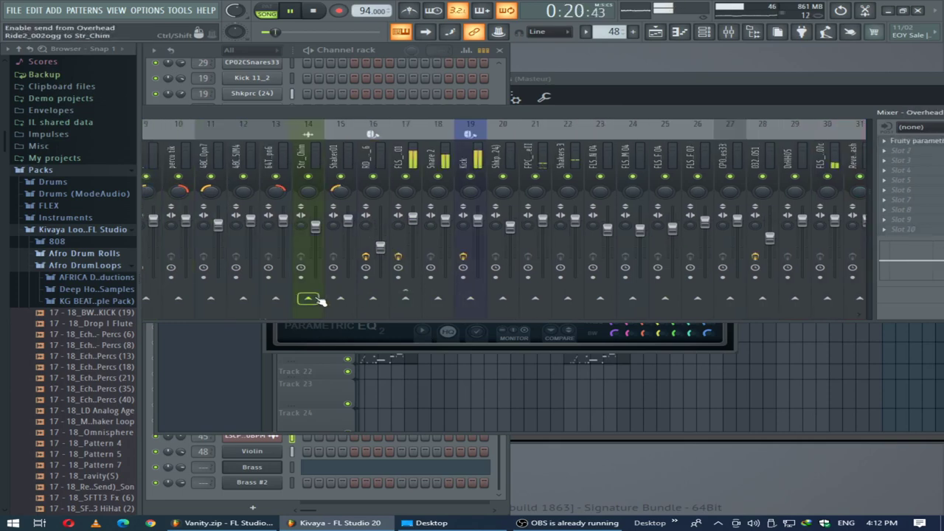
scroll(318, 300, up, 15)
scroll(317, 300, down, 1)
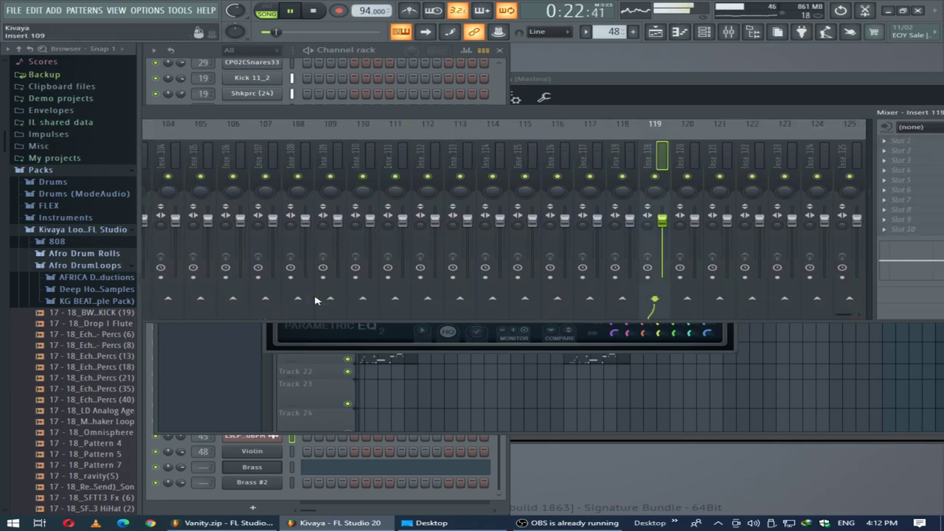
scroll(316, 300, down, 8)
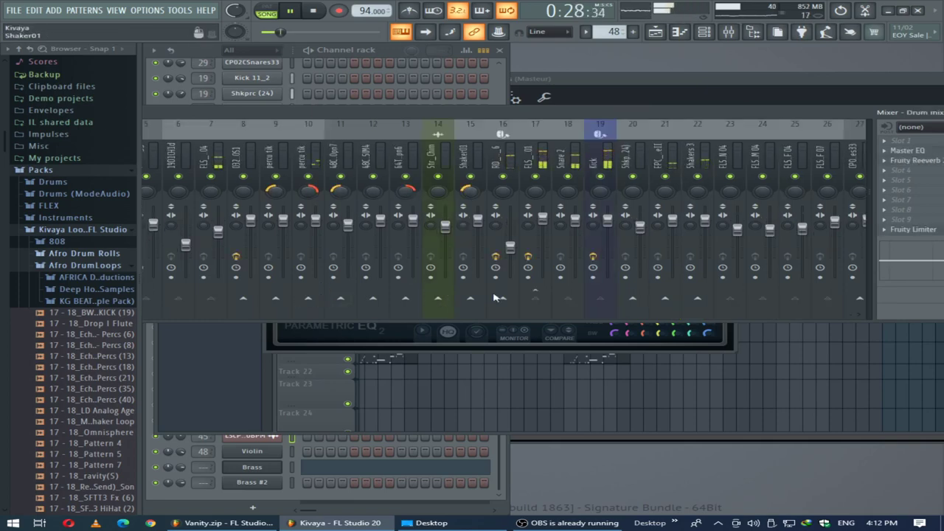
Select the Ambiance mixer track and inspect its Fruity parametric EQ 2, closing the plugin
mouse_move(250, 132)
mouse_down()
mouse_move(334, 116)
mouse_move(246, 115)
mouse_move(255, 115)
mouse_up()
click(183, 151)
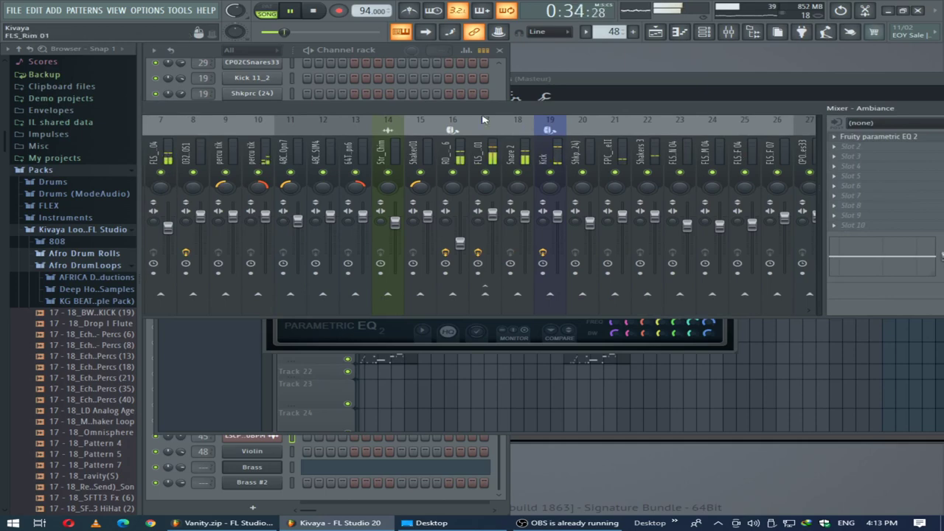
click(877, 137)
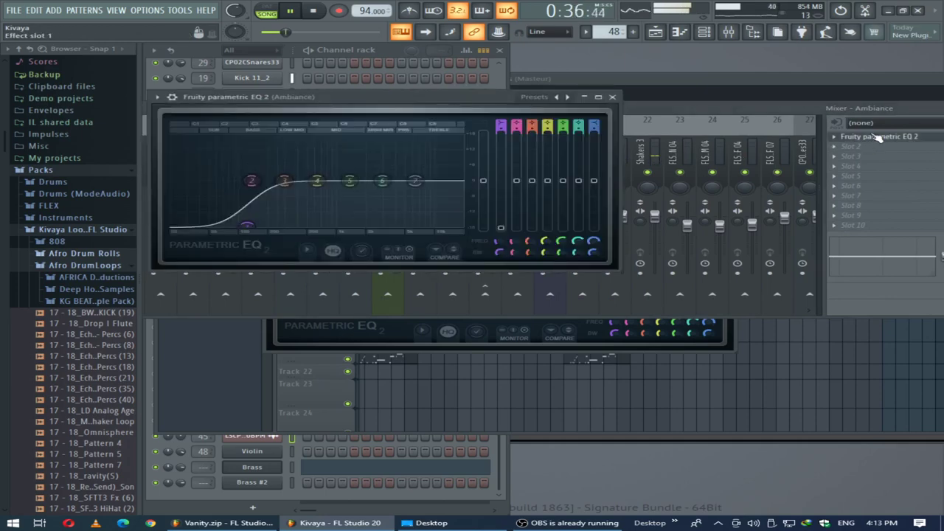
click(612, 98)
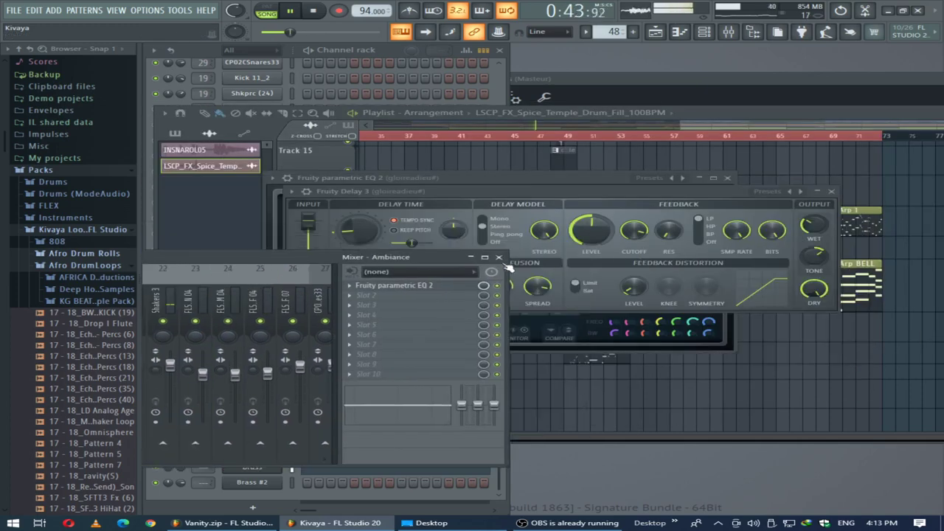
Close the mixer and the open Fruity Delay 3 and Fruity parametric EQ 2 windows of the gloireadieu# track
click(500, 257)
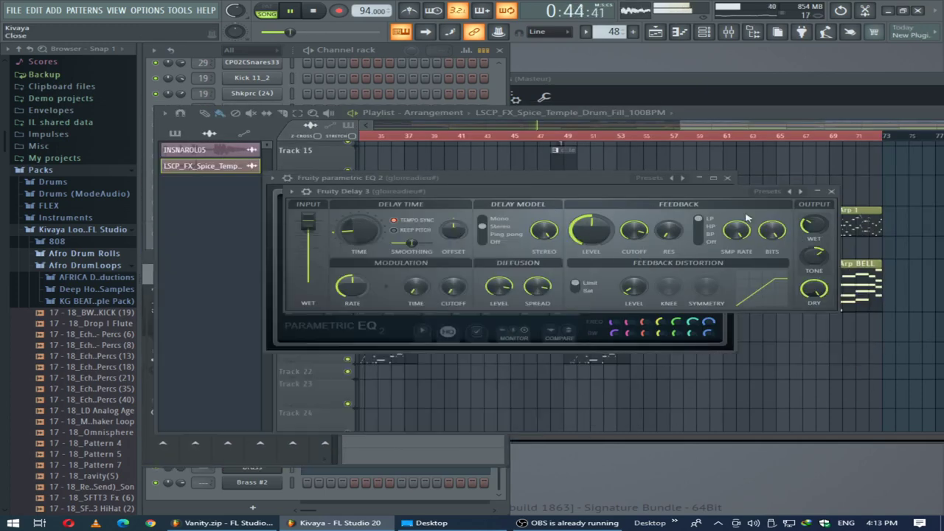
click(833, 193)
click(727, 178)
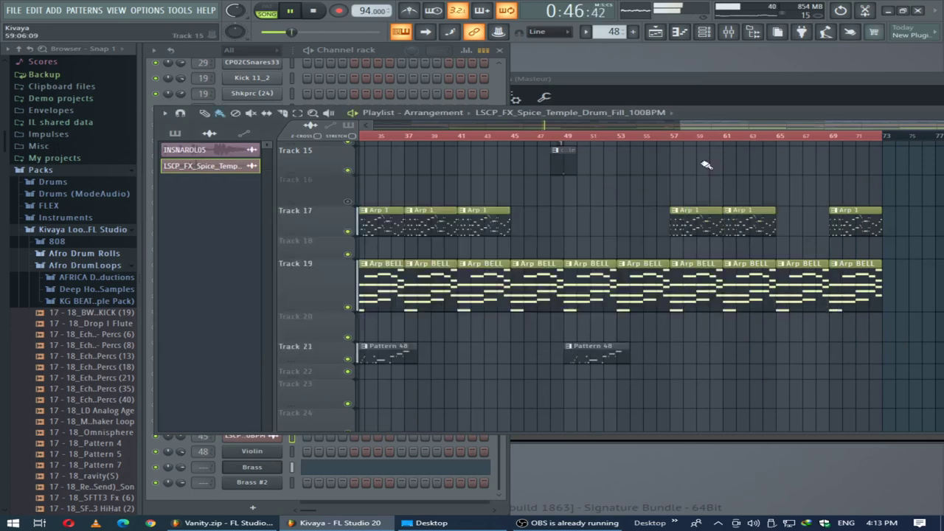
Close the playlist, Kontakt and piano roll windows so only the channel rack stays open
drag(738, 114, 299, 289)
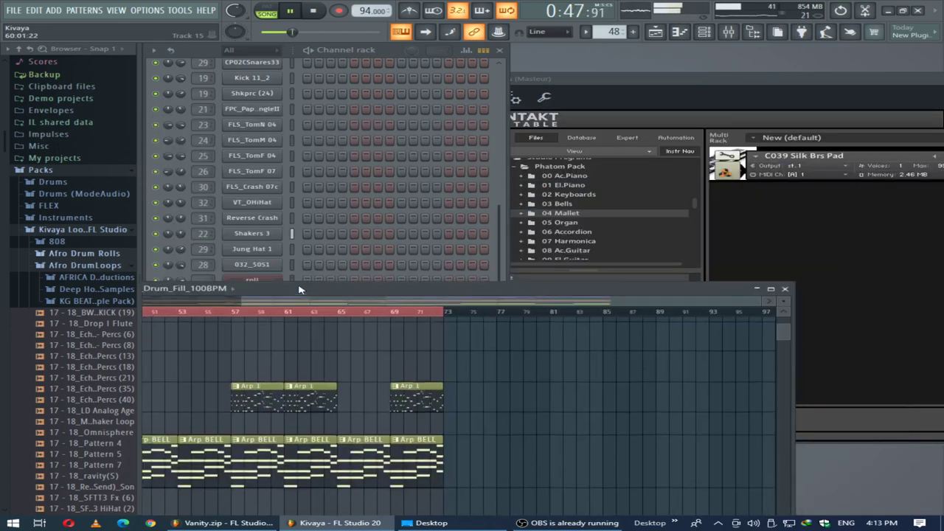
click(786, 290)
drag(669, 78, 350, 88)
click(864, 90)
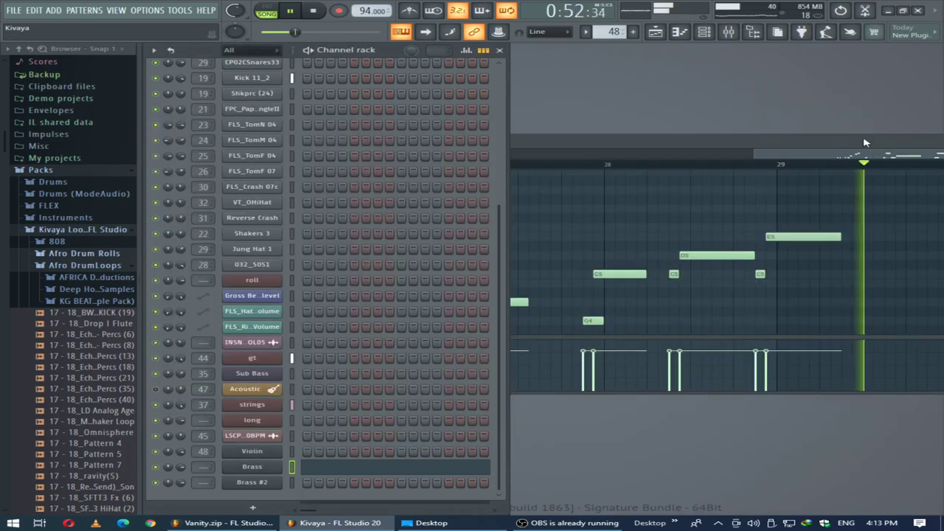
drag(862, 141, 443, 239)
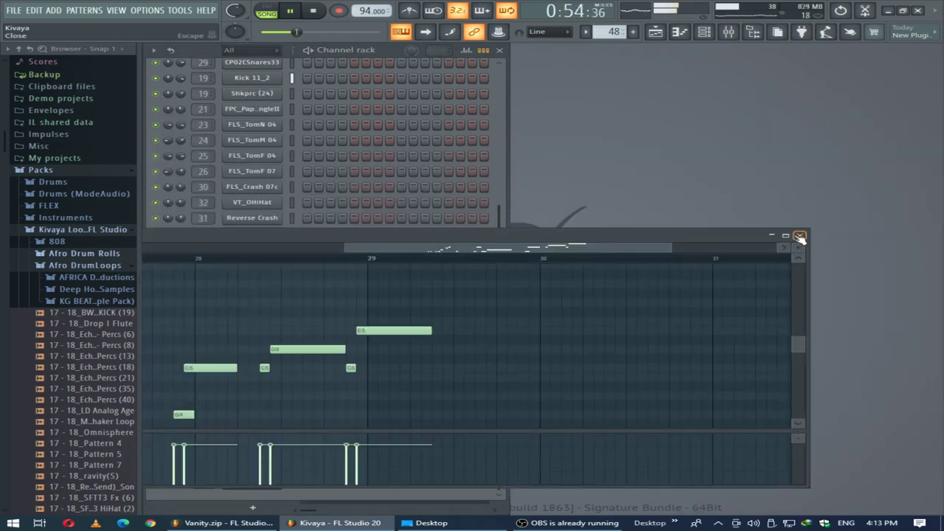
click(800, 236)
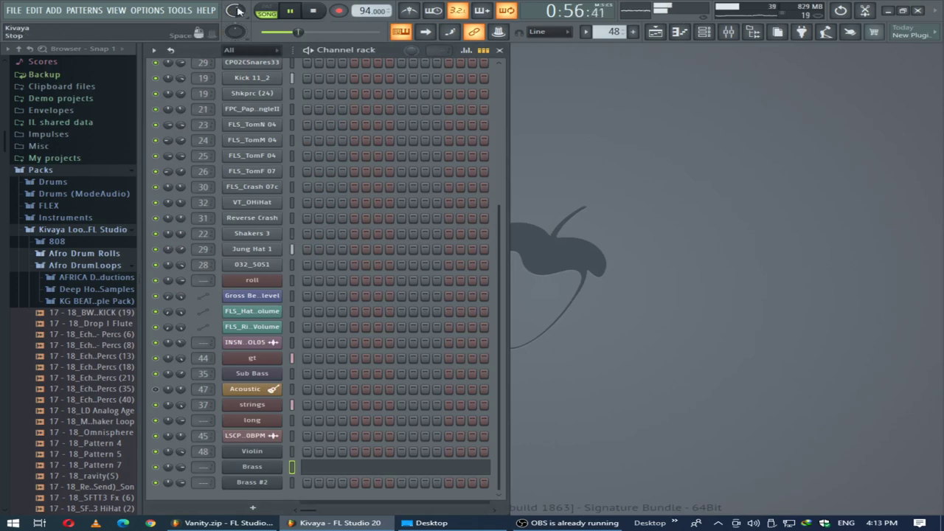
Review the project info comments, highlighting the subscription links and the "free beat" text, and close the settings
click(171, 10)
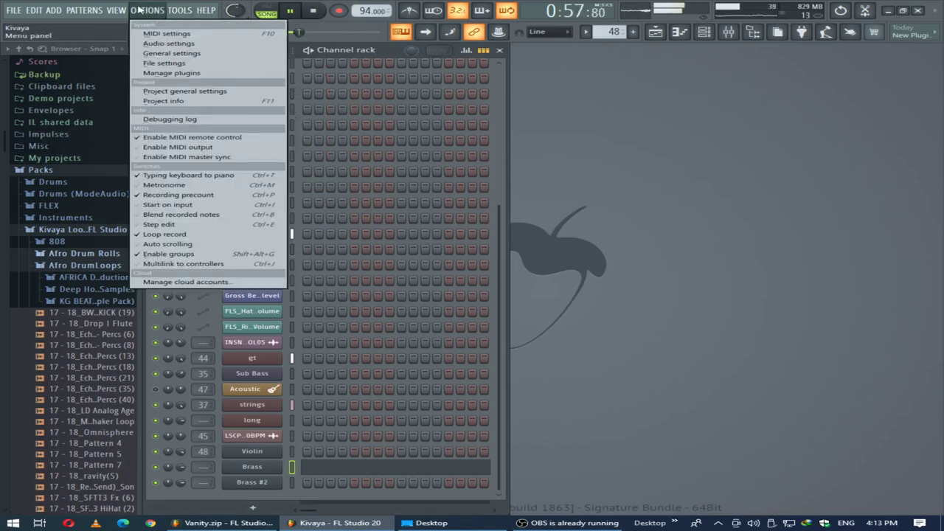
click(168, 42)
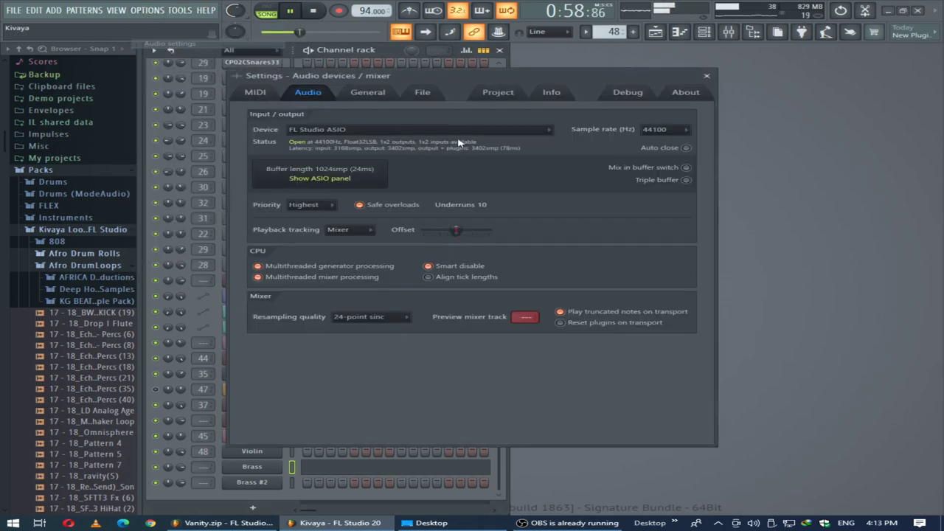
click(551, 92)
drag(404, 200, 565, 221)
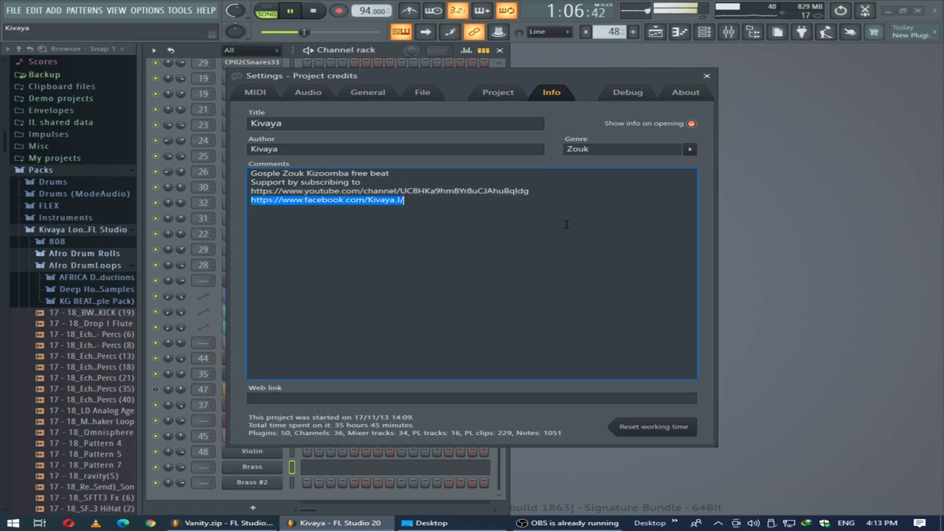
drag(251, 182, 562, 242)
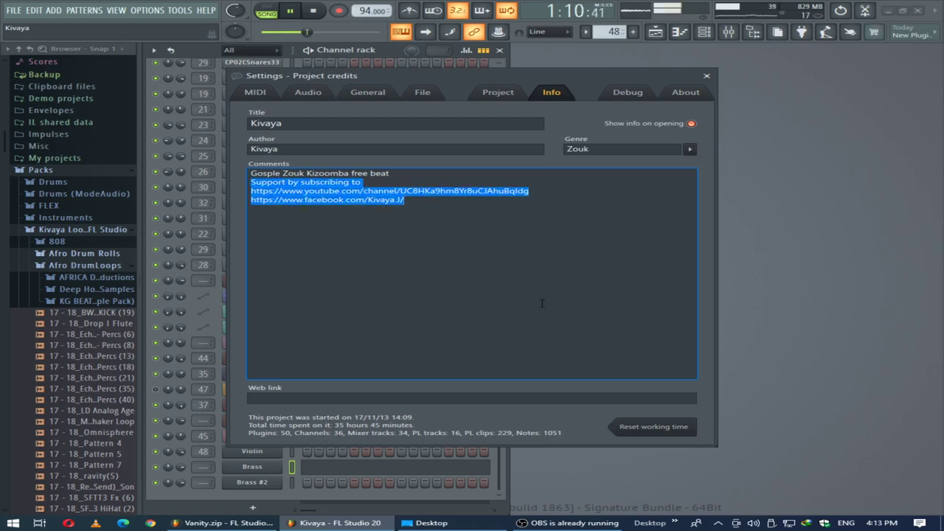
drag(349, 174, 389, 174)
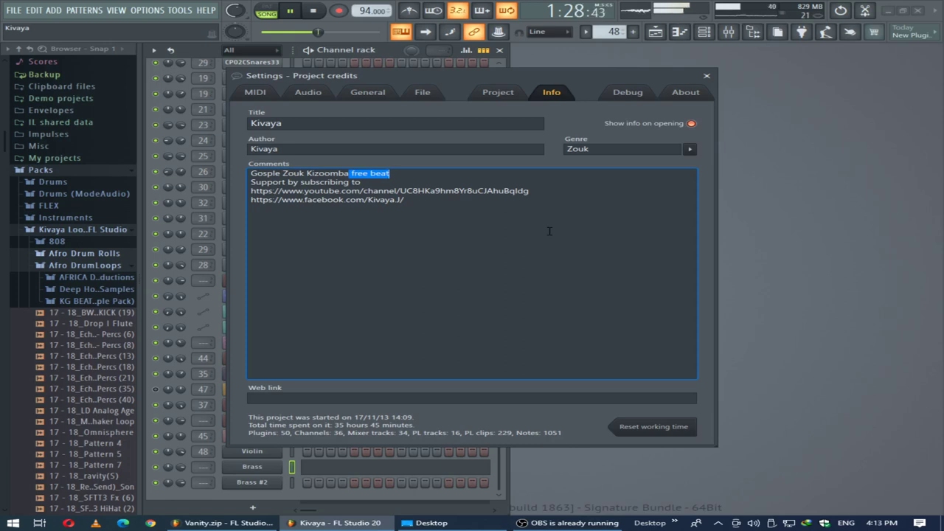
click(706, 76)
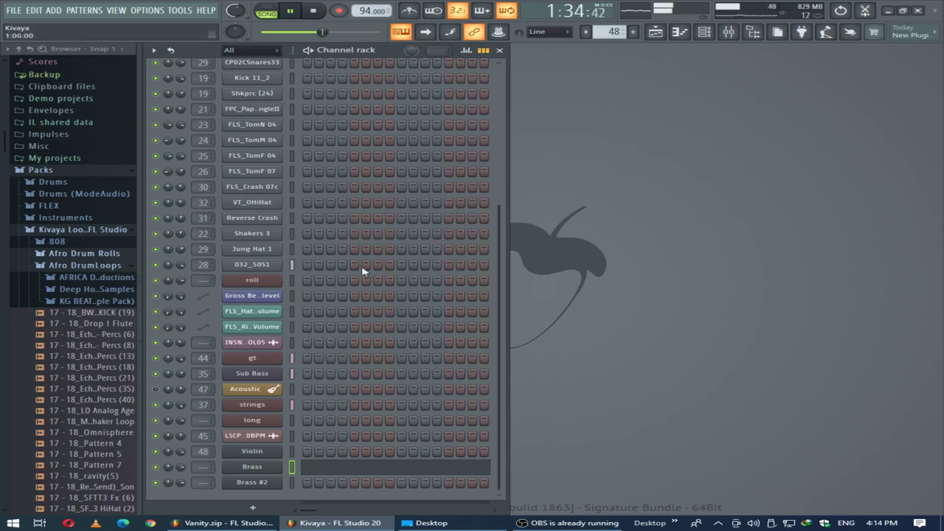
Look through the sample browser and collapse the Afro DrumLoops and Cymatics drum loops folders
scroll(81, 354, down, 10)
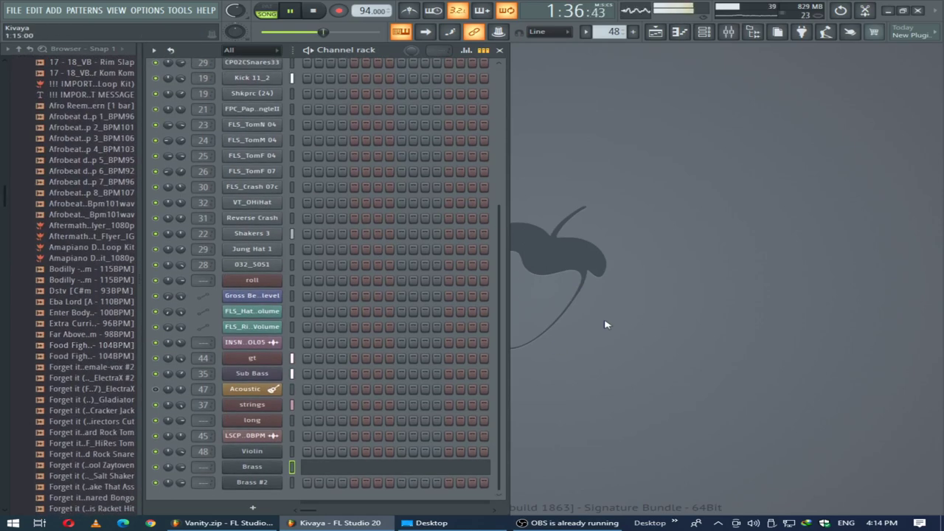
scroll(132, 295, up, 10)
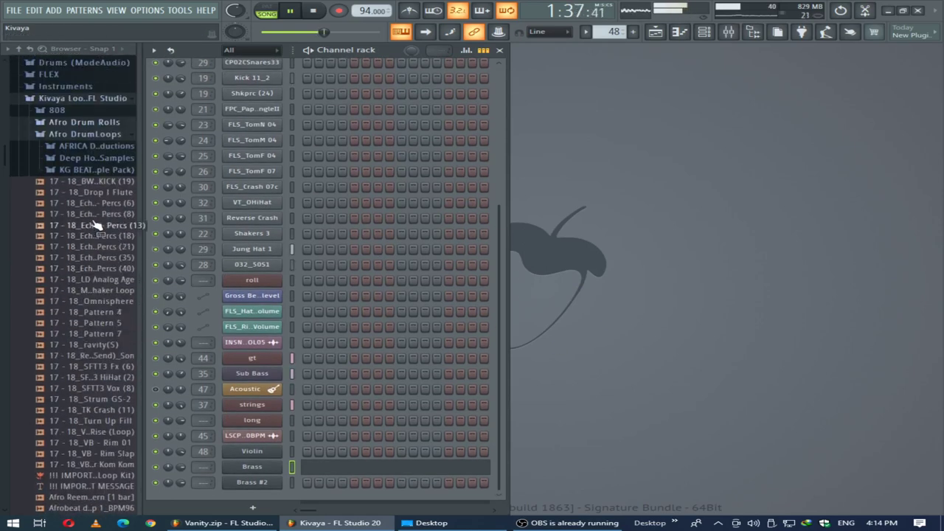
click(72, 137)
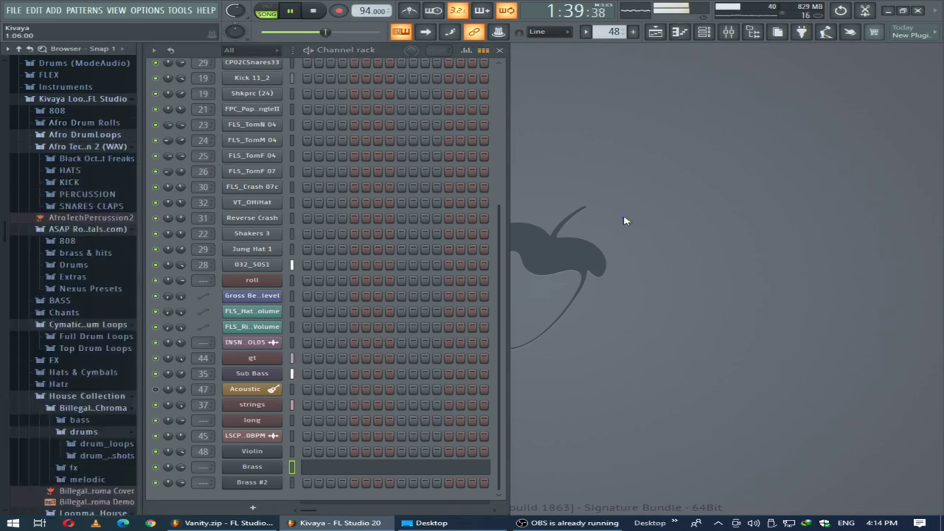
click(104, 327)
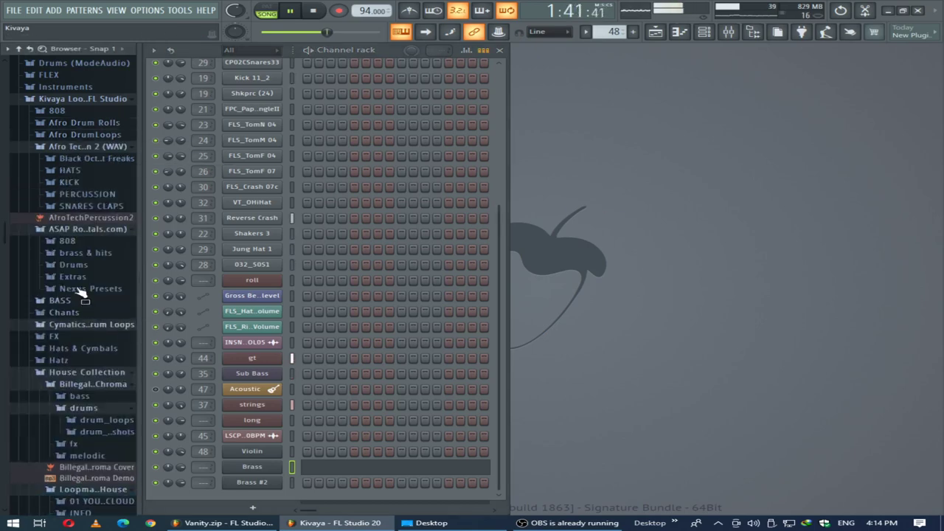
Collapse the Afro Tech Percussion 2 (WAV), House Collection and ASAP Rocky Sound Kit subfolders inside the Kivaya Loops FL Studio pack
click(93, 102)
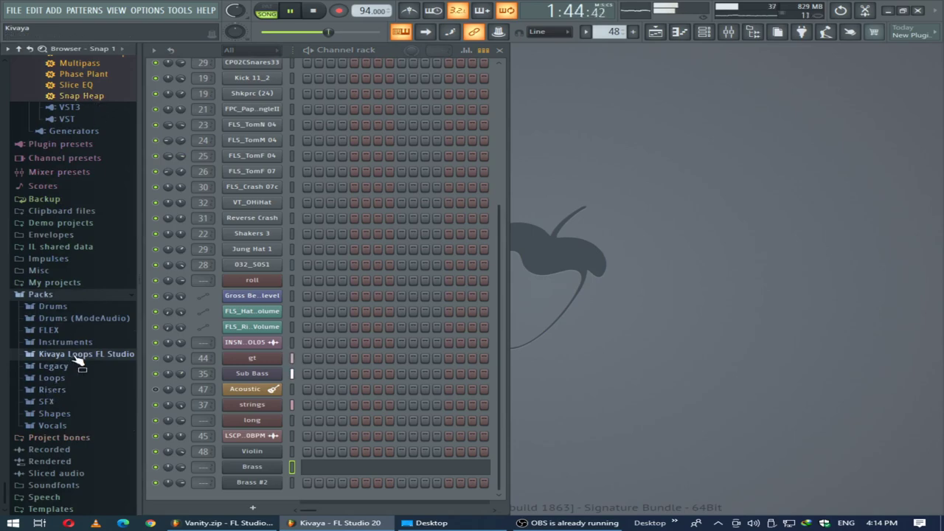
click(104, 333)
scroll(89, 402, down, 4)
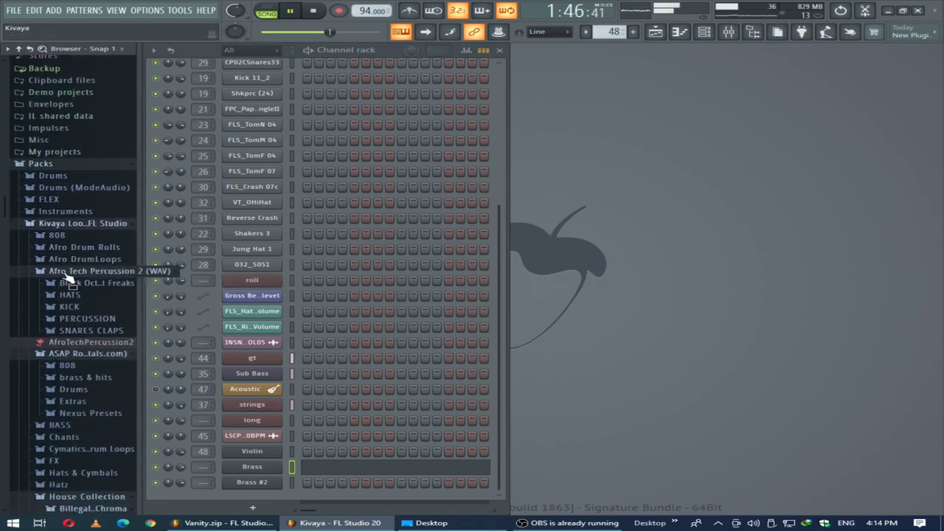
click(74, 272)
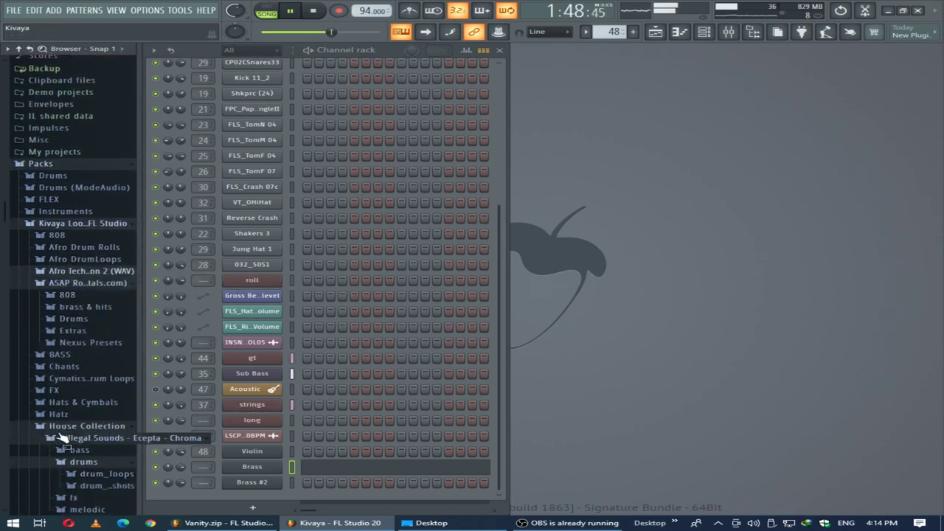
click(64, 428)
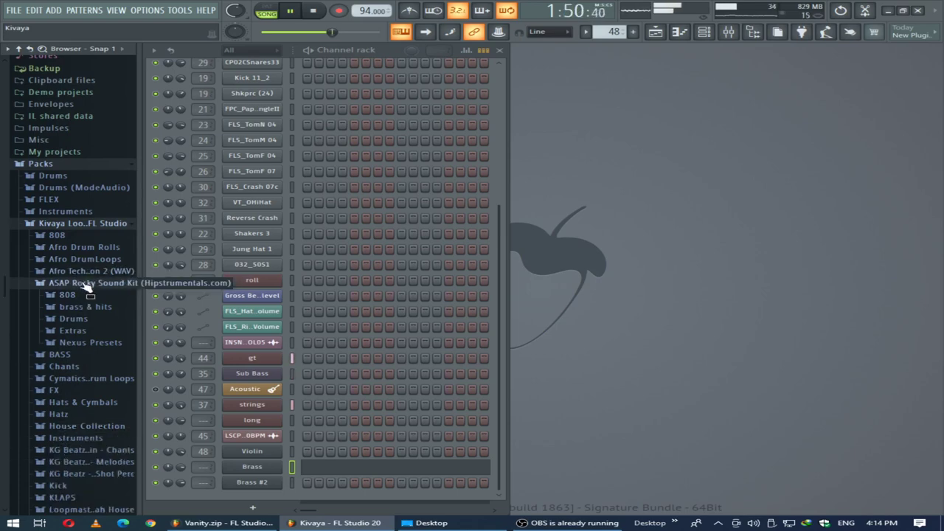
click(73, 283)
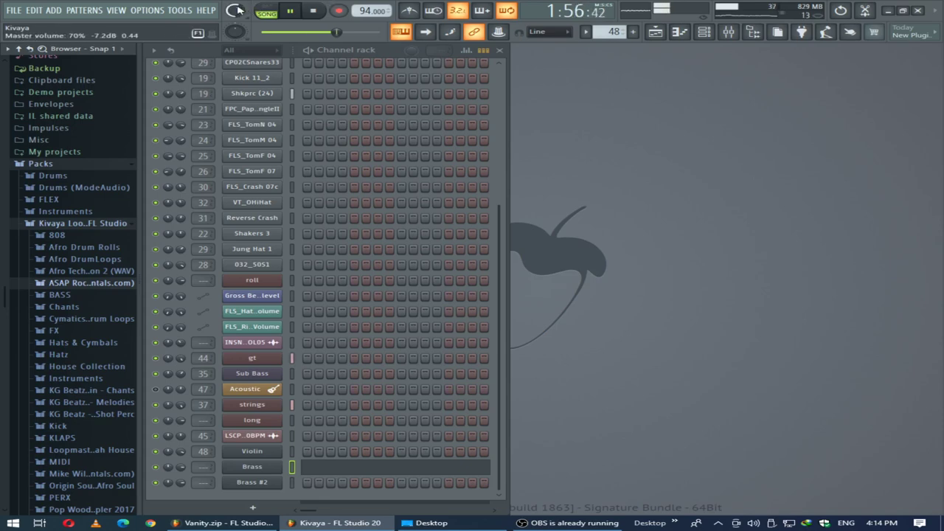
Fade the master volume gradually down to silence while the song keeps playing
drag(236, 11, 235, 12)
scroll(335, 31, down, 3)
scroll(336, 32, down, 4)
scroll(336, 32, down, 6)
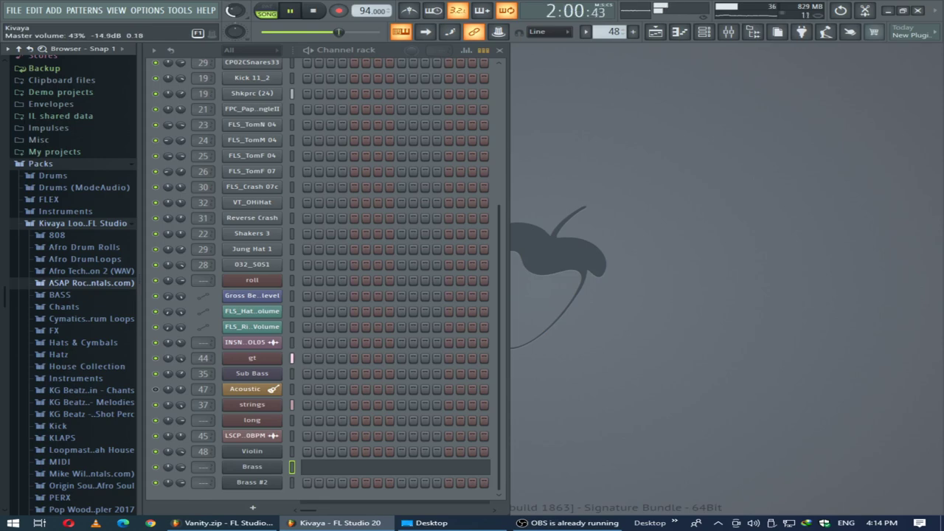
scroll(338, 32, down, 7)
drag(235, 10, 235, 26)
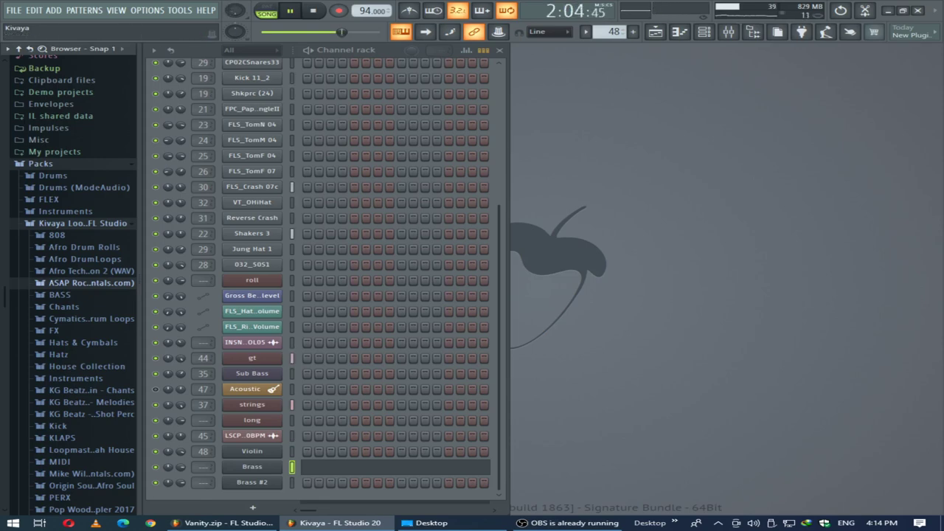